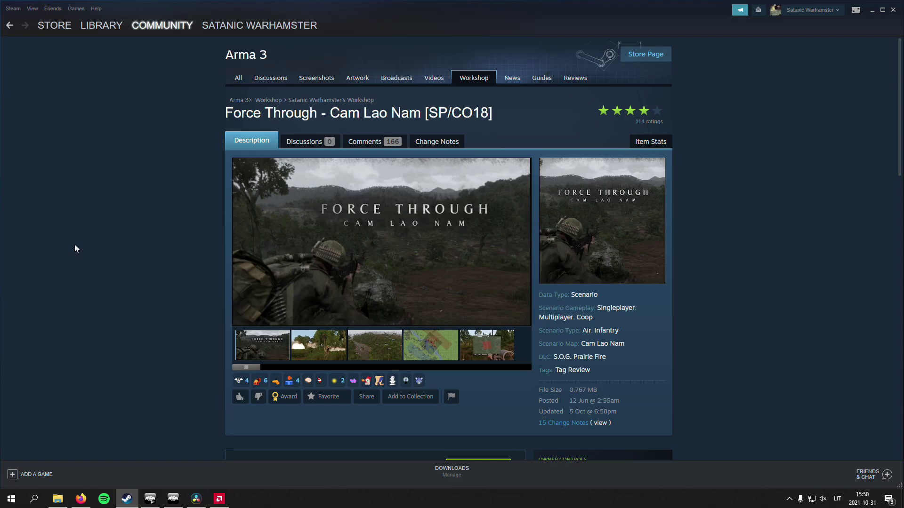
- Switch to the GitHub example missions page in Firefox and download the Force Through Gamemode missions archive
scroll(74, 248, down, 10)
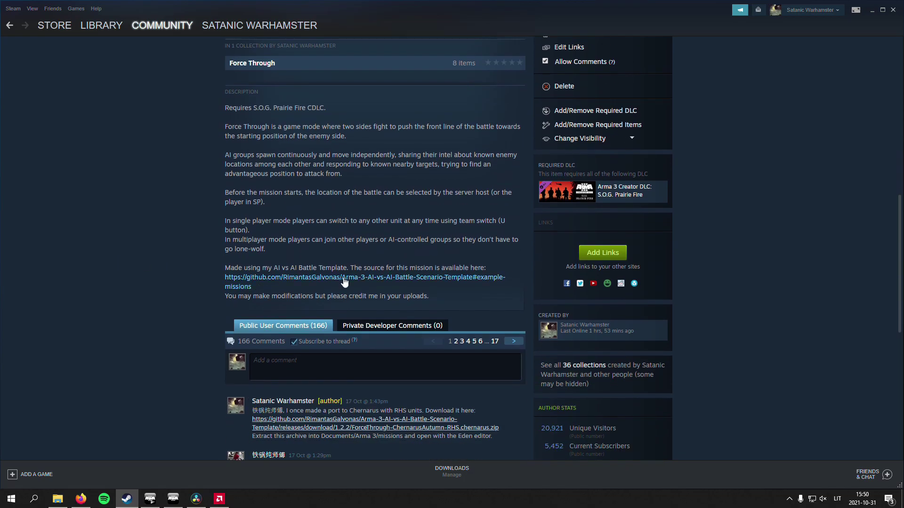
click(81, 500)
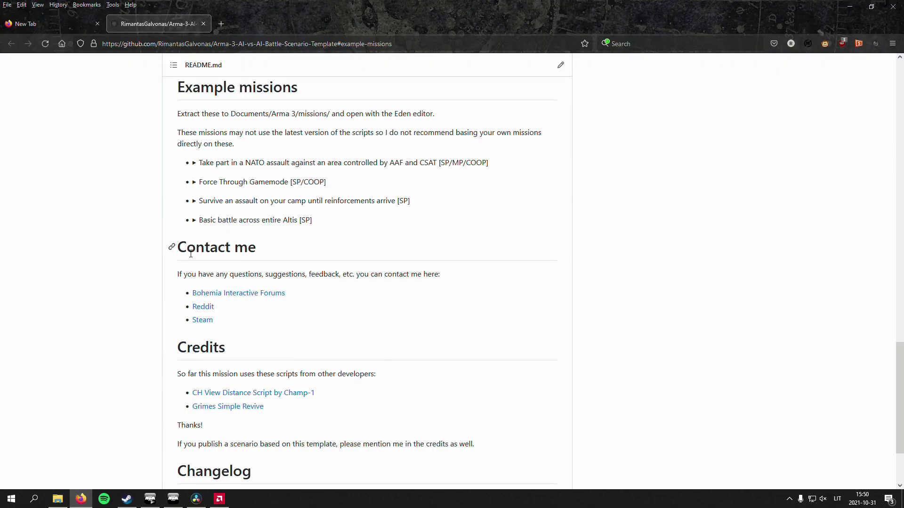
click(224, 185)
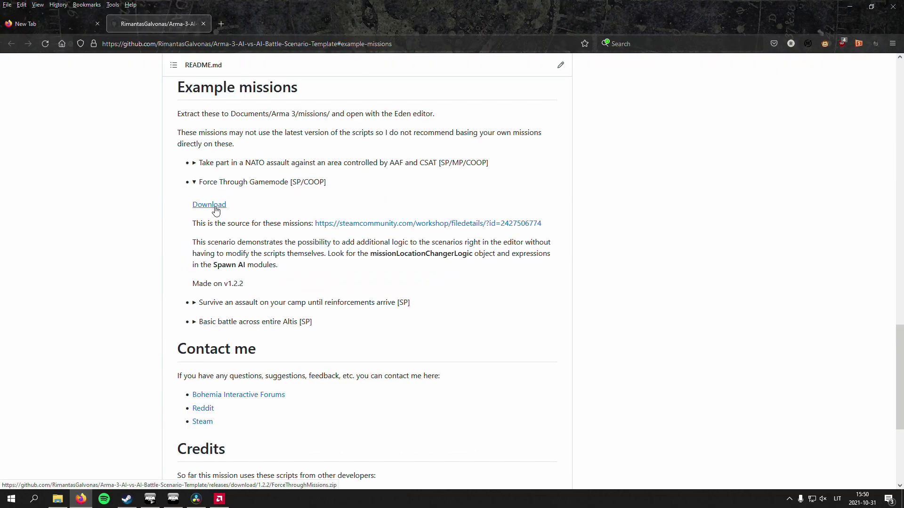
click(215, 207)
- Extract the ForceThrough-Altis.Altis folder from ForceThroughMissions.zip into the Documents/Arma 3/missions folder
click(140, 129)
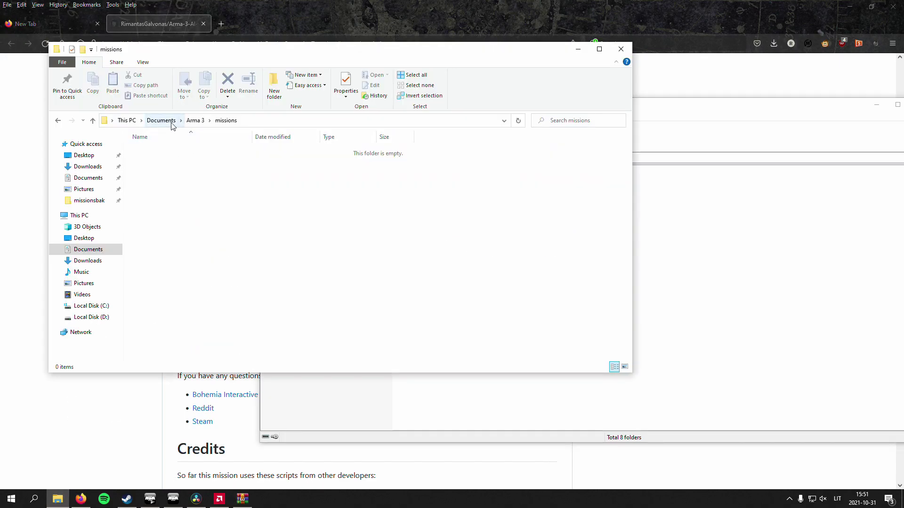
key(alt+Tab)
click(312, 191)
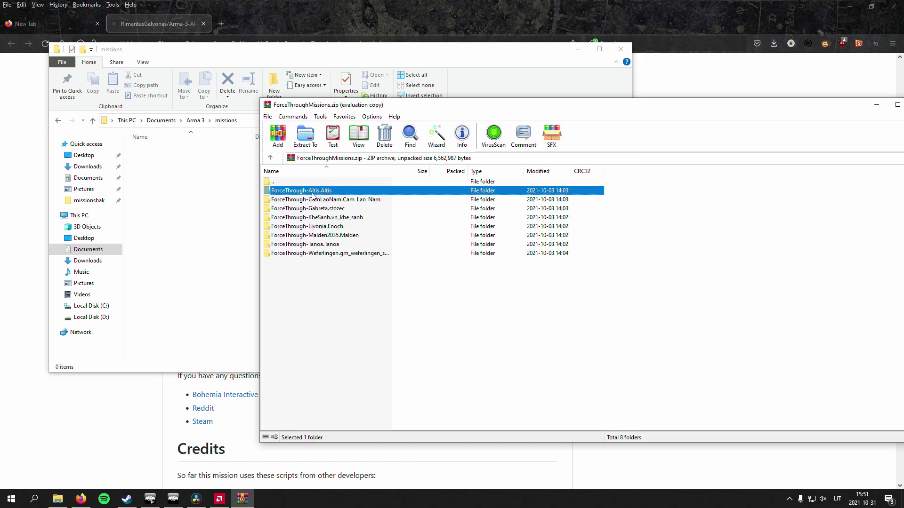
drag(188, 226, 187, 227)
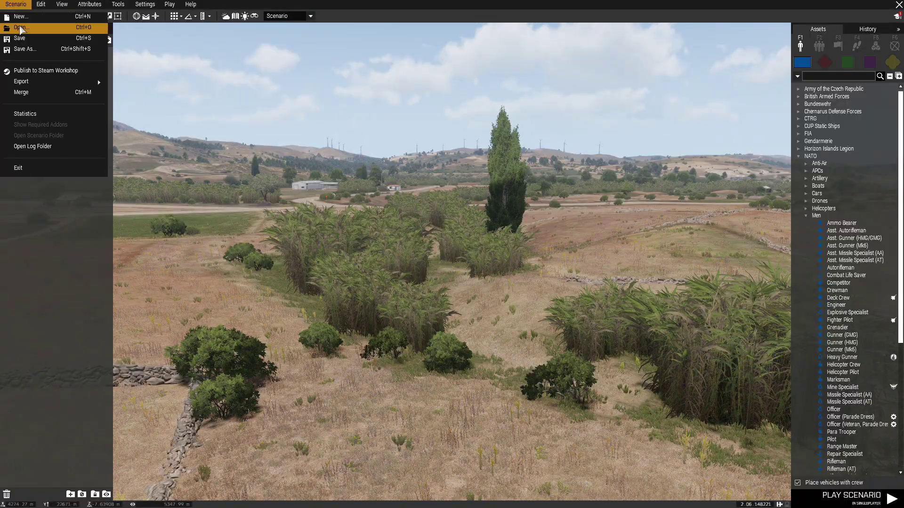
- Open the ForceThrough-Altis scenario in the Eden editor and copy all of its entities
click(21, 28)
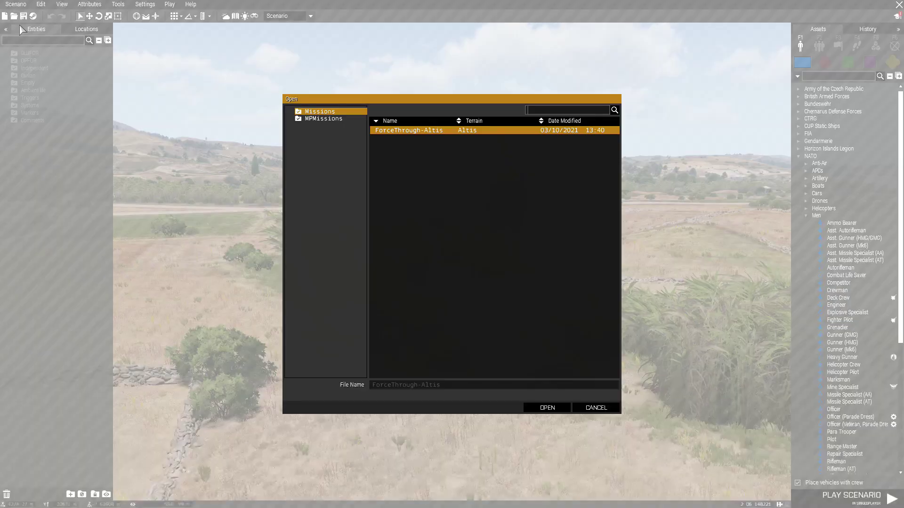
click(554, 409)
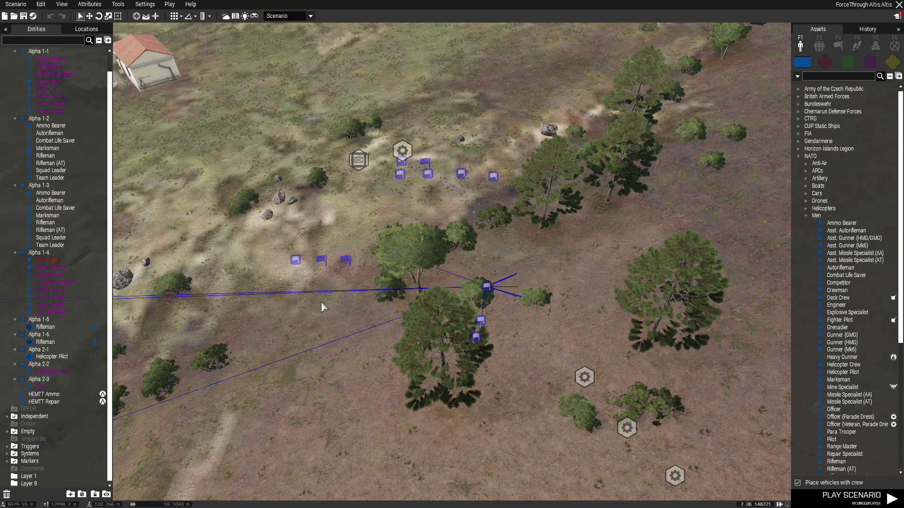
key(m)
scroll(546, 298, down, 5)
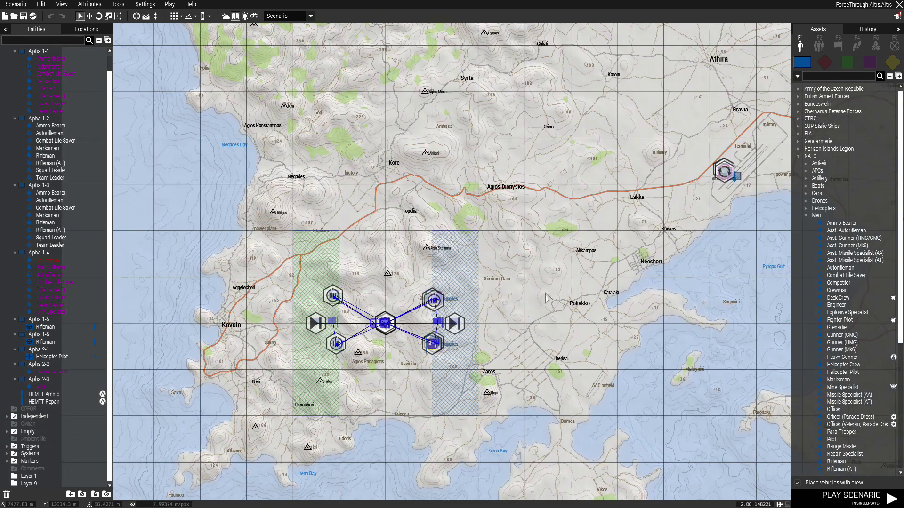
scroll(547, 298, down, 5)
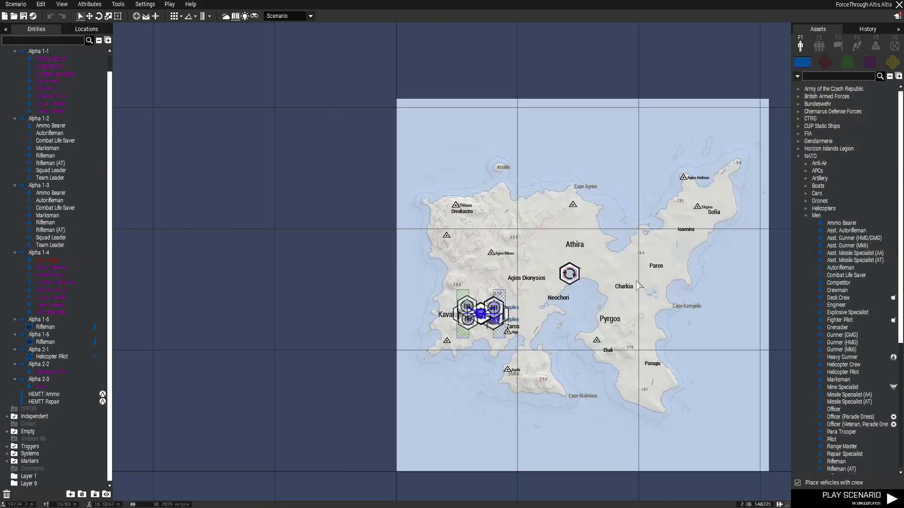
key(ctrl+a)
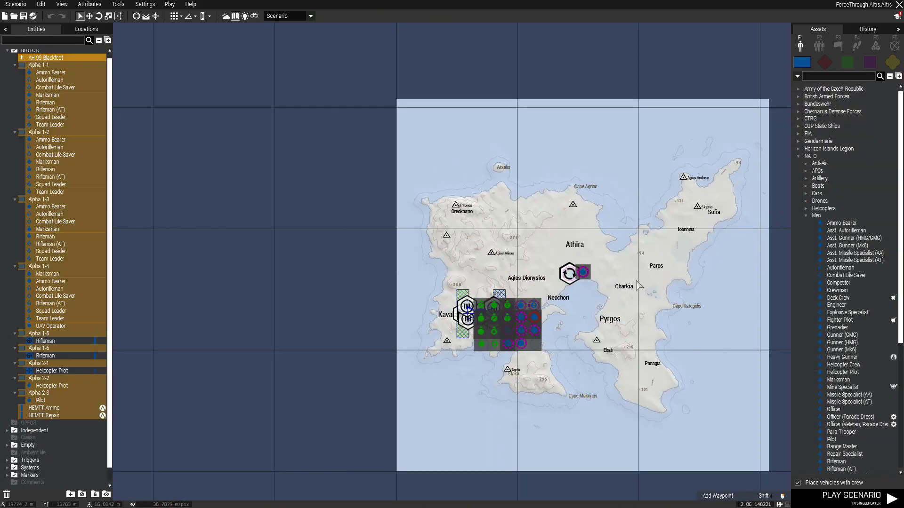
click(223, 138)
- Create a new scenario on the Takistan terrain
click(10, 5)
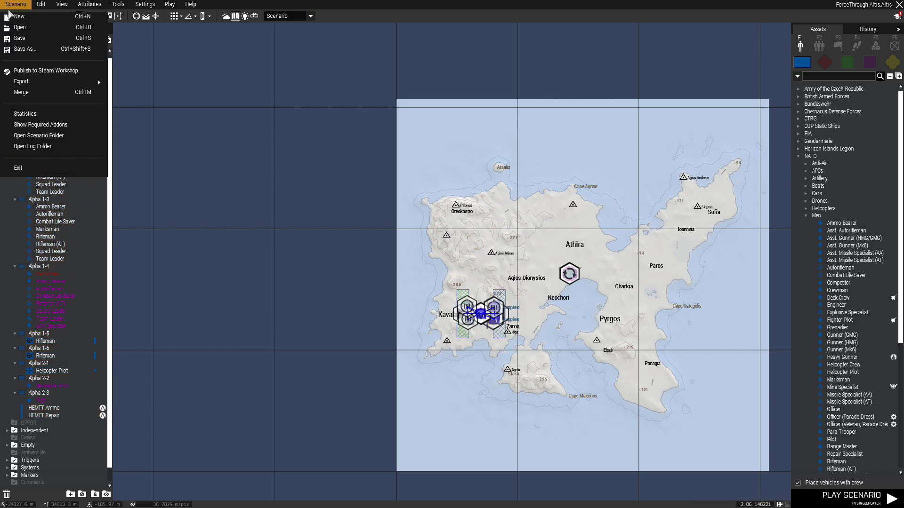
click(16, 19)
scroll(351, 202, down, 4)
click(349, 231)
click(504, 352)
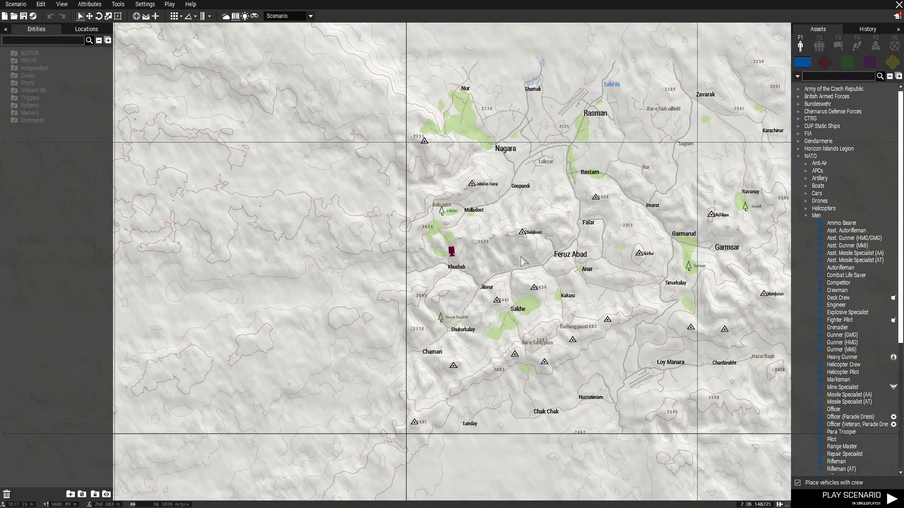
- Paste all the copied Force Through entities onto the Takistan terrain
key(m)
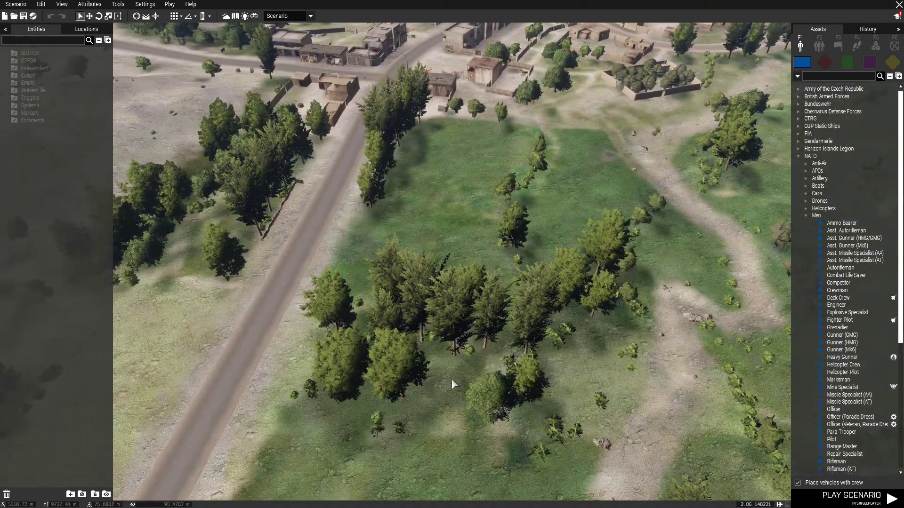
key(ctrl+v)
right_drag(474, 311, 464, 280)
key(m)
scroll(443, 212, up, 6)
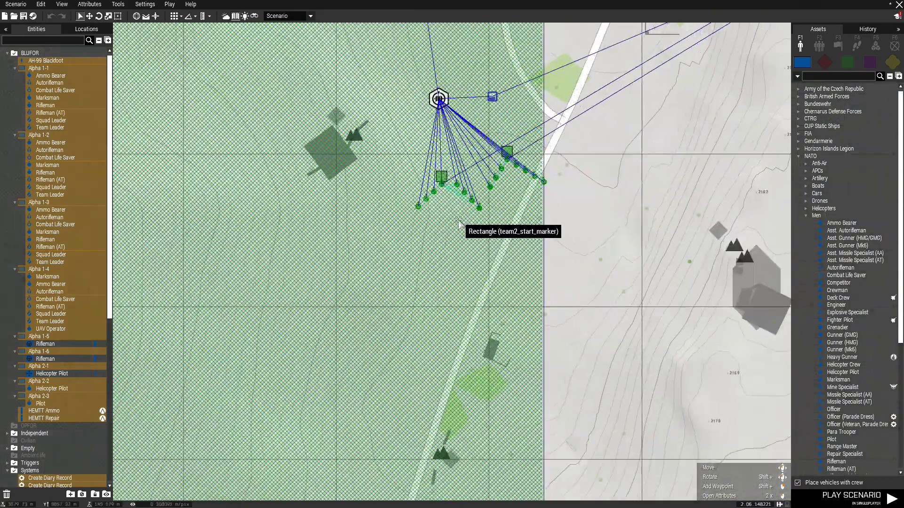
- Examine the placement of both teams' start areas, squads and supplies on the map and in the 3D view
key(m)
key(m)
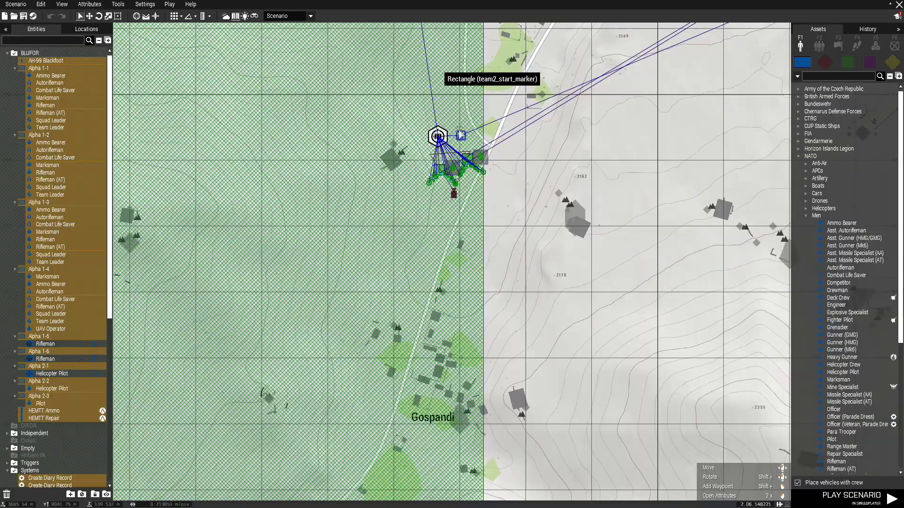
scroll(464, 159, down, 5)
scroll(454, 282, up, 5)
key(m)
right_drag(481, 315, 329, 268)
key(m)
scroll(624, 262, down, 5)
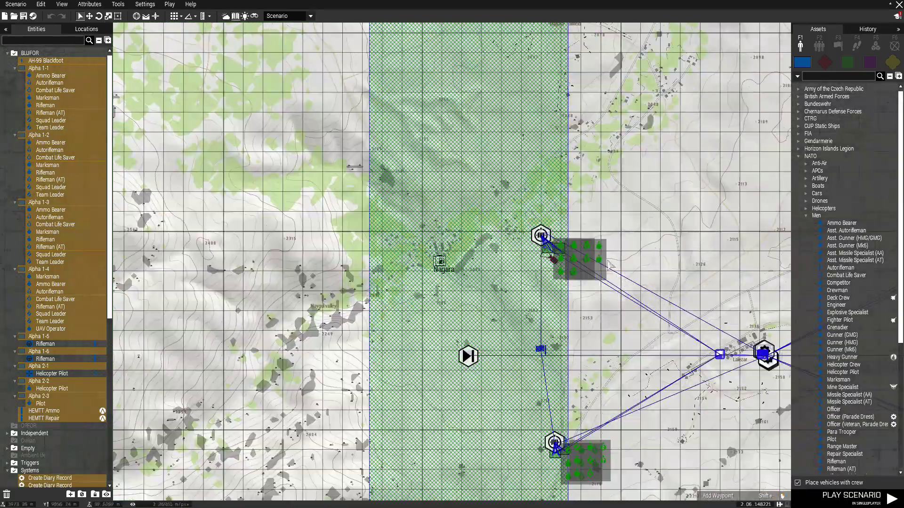
scroll(626, 264, up, 8)
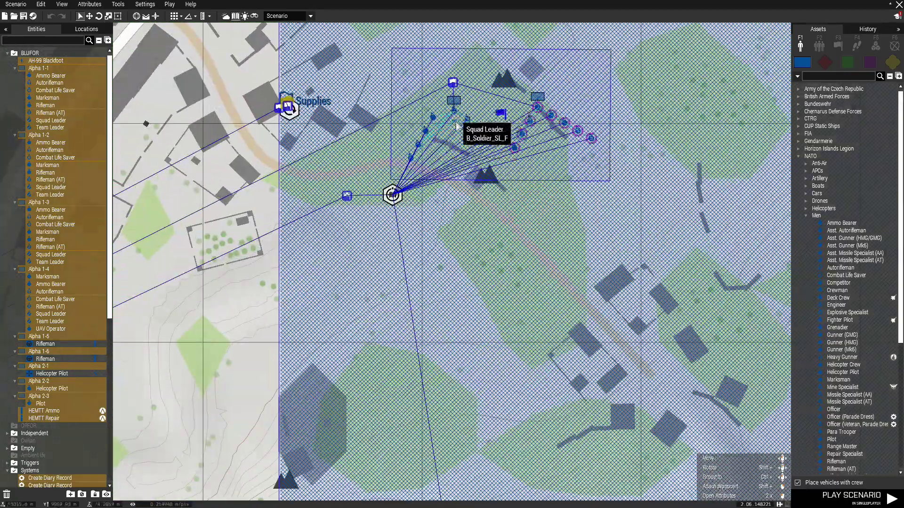
key(m)
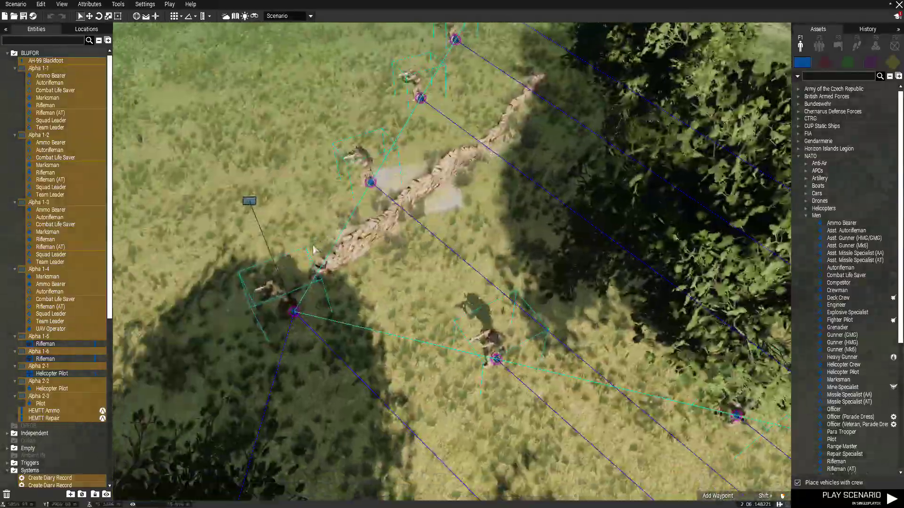
right_drag(313, 249, 578, 231)
key(w)
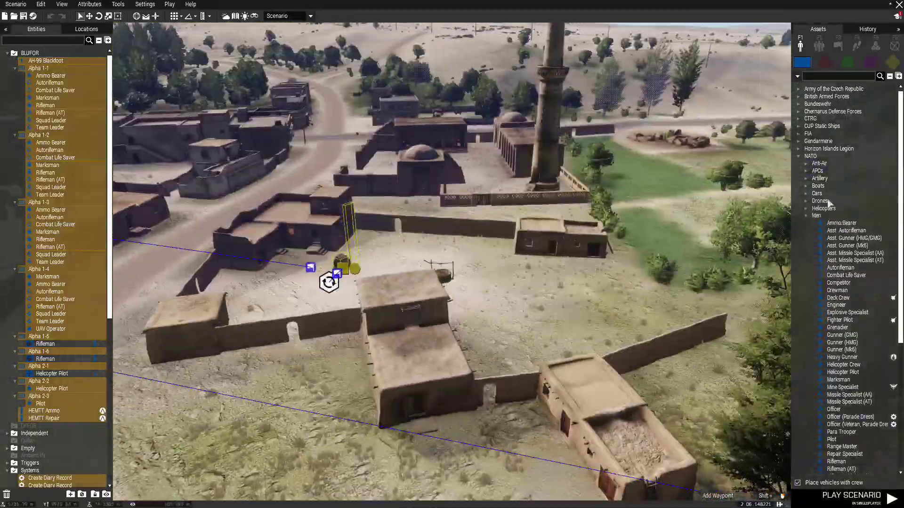
key(w)
key(m)
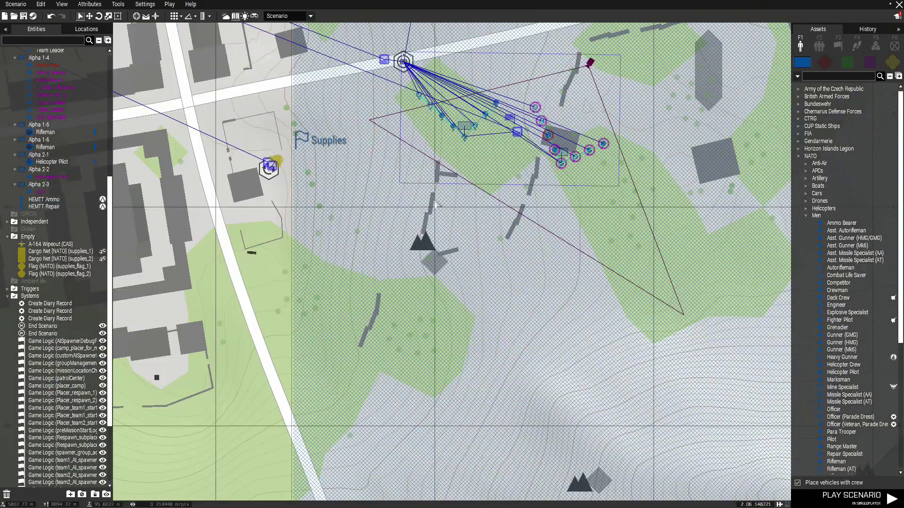
- Move the Alpha 1-4 squad clear of the building inside team 1's start area near Bastam
right_drag(520, 123, 421, 211)
scroll(421, 211, up, 2)
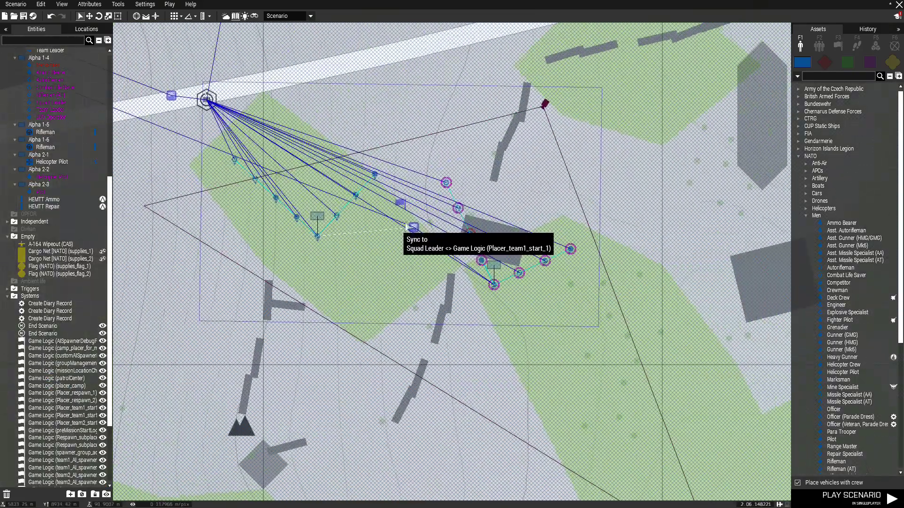
scroll(422, 214, down, 3)
click(417, 206)
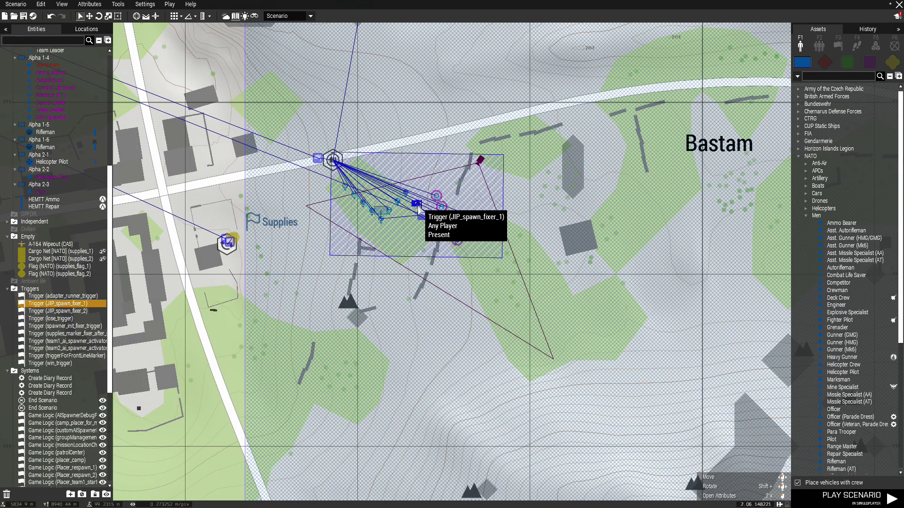
scroll(418, 188, up, 3)
click(465, 290)
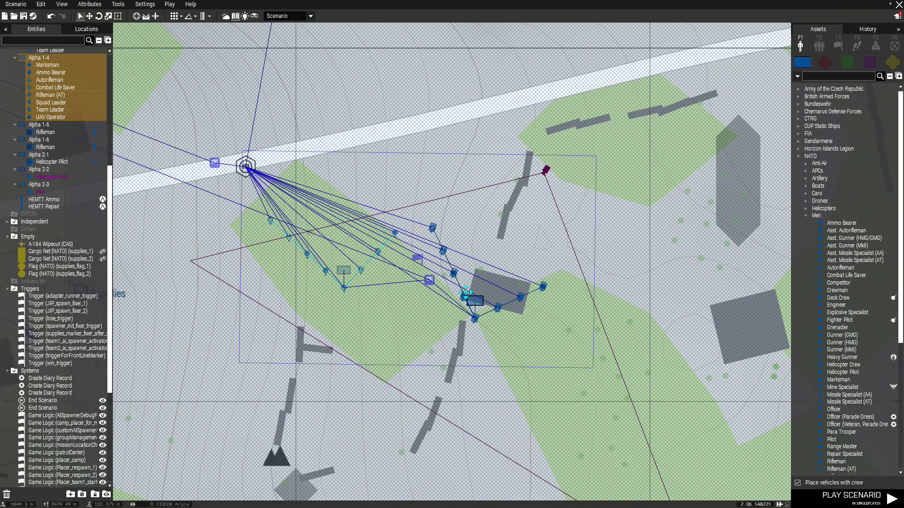
mouse_move(465, 291)
mouse_down()
mouse_move(494, 305)
mouse_move(521, 300)
mouse_move(549, 186)
mouse_move(510, 324)
mouse_up()
- Try to move the Alpha 1-3 and Alpha 1-4 squads together with the JIP_spawn_fixer_1 trigger, and undo the move
drag(228, 402, 653, 214)
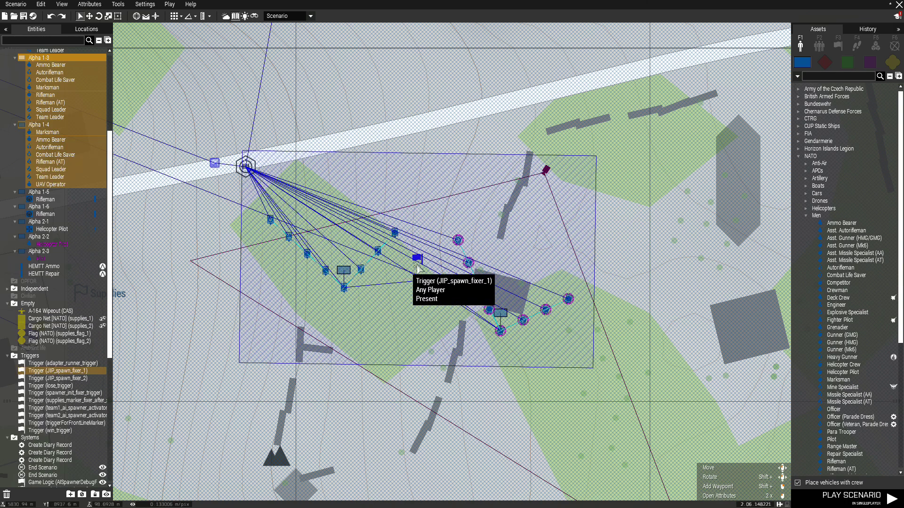
drag(422, 263, 380, 285)
key(ctrl+z)
click(617, 314)
- Locate the aircraft, pilots, respawn modules and HEMTT trucks on the remote hillside and examine their placement in 3D
scroll(425, 335, down, 10)
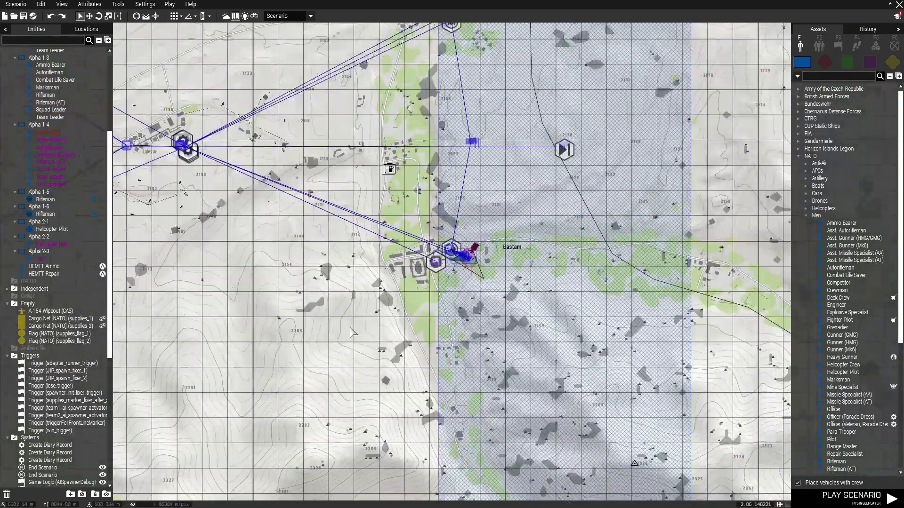
right_drag(626, 155, 188, 427)
scroll(189, 424, down, 4)
right_drag(659, 188, 334, 157)
right_drag(419, 69, 636, 284)
scroll(637, 283, up, 10)
drag(614, 257, 491, 346)
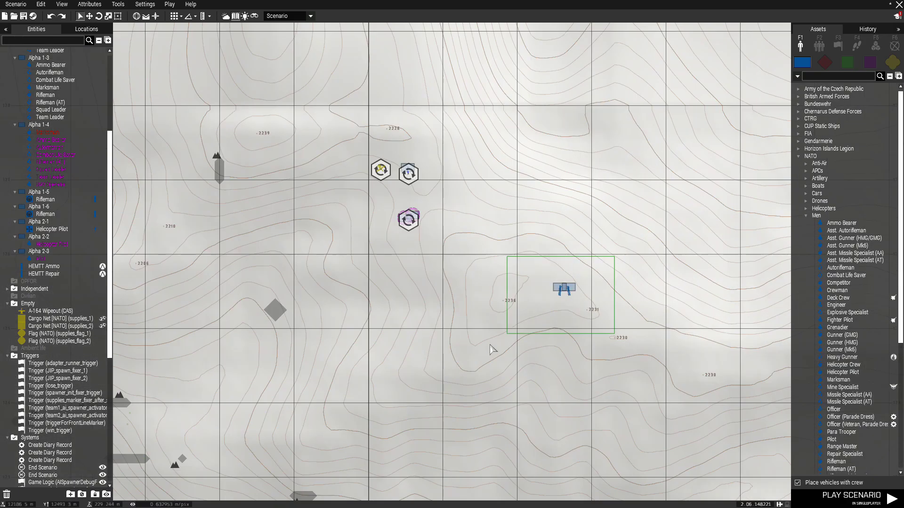
key(m)
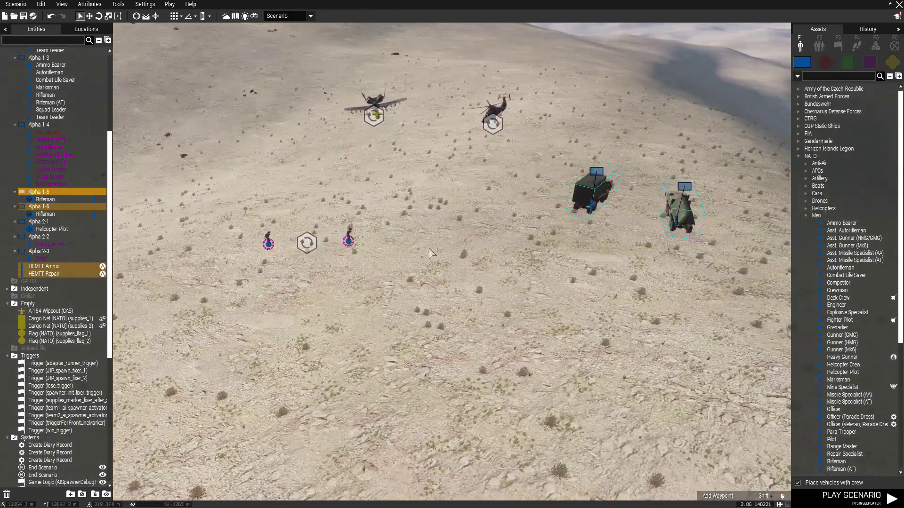
click(430, 249)
key(d)
key(q)
right_drag(531, 259, 517, 279)
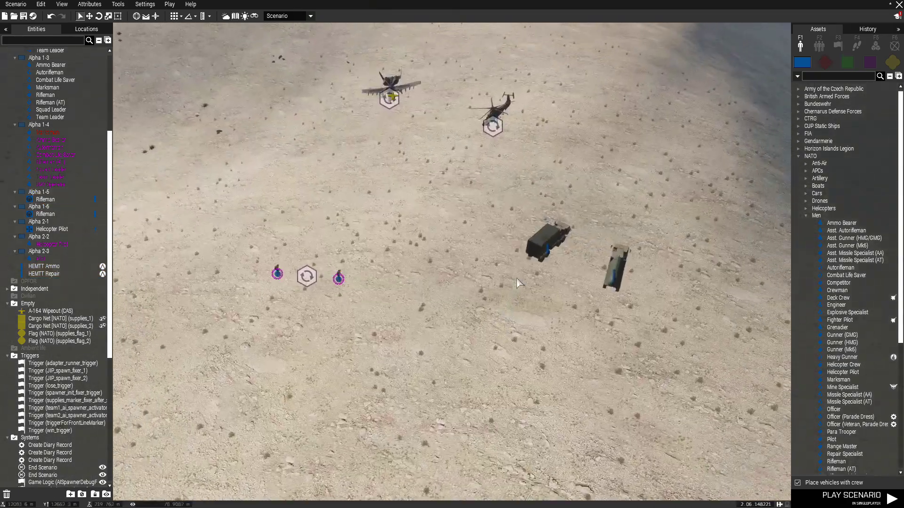
- Remove the aircraft, pilots, respawn modules and HEMTT trucks from the hillside, keeping a copy of them for pasting
drag(691, 58, 192, 407)
key(Delete)
key(ctrl+z)
drag(239, 375, 693, 28)
key(Delete)
- Paste the aircraft, pilots, respawn modules and HEMTT trucks at the airfield beside the hangars
key(m)
scroll(502, 289, down, 8)
scroll(377, 198, up, 6)
middle_click(401, 156)
key(m)
key(d)
key(q)
key(ctrl+v)
- Position the plane and the helicopter in front of the two hangars and rotate the helicopter to face outward
click(470, 273)
ctrl+drag(378, 183, 378, 191)
click(482, 237)
drag(481, 239, 537, 177)
shift+drag(537, 176, 546, 243)
- Move the pilots and their respawn module to the edge of the apron, facing the two aircraft
drag(424, 407, 287, 478)
drag(356, 447, 546, 473)
drag(652, 455, 581, 206)
click(631, 372)
key(d)
right_drag(630, 372, 617, 361)
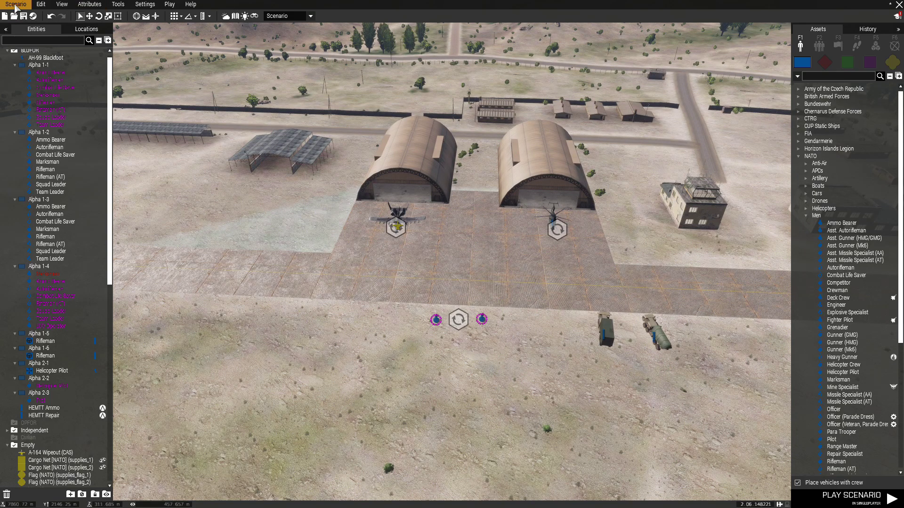
- Save the scenario in Missions under the name ForceThrough-Takistan
click(24, 5)
click(41, 48)
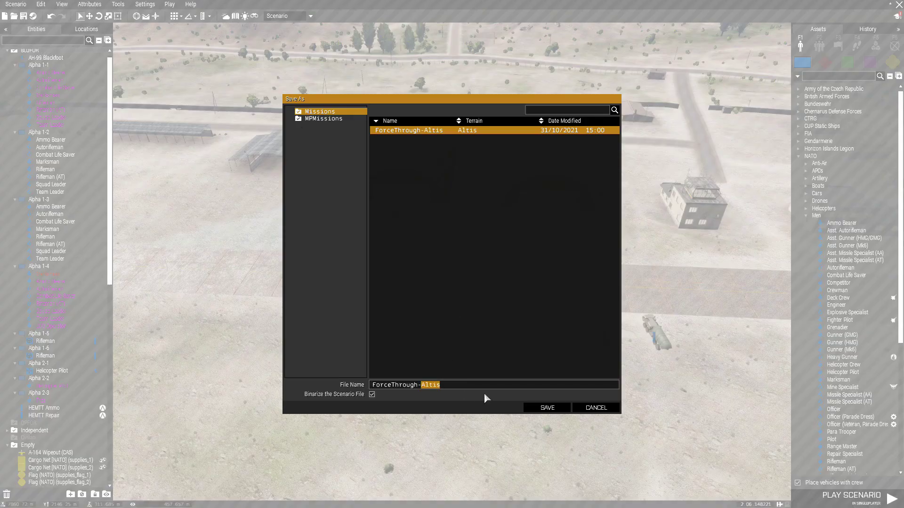
text(Takistan)
click(547, 408)
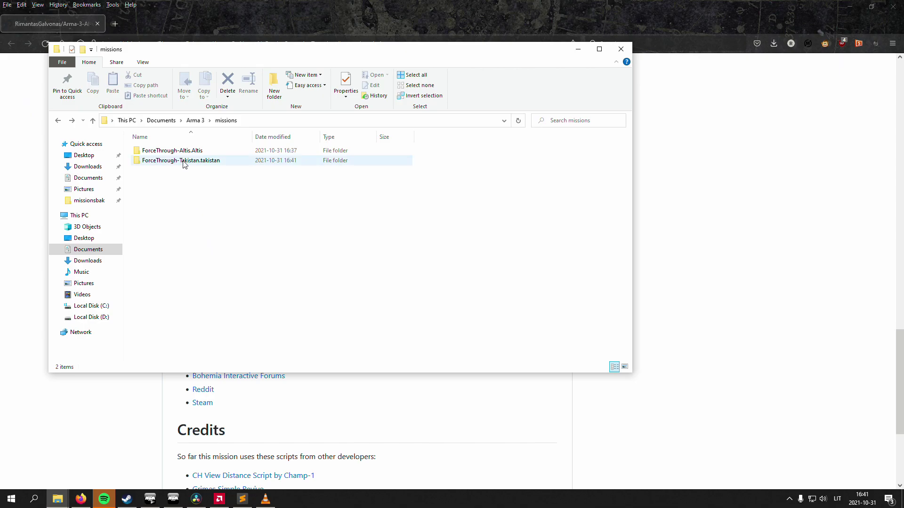
- Copy everything except mission.sqm from the ForceThrough-Altis.Altis folder and return to the missions folder
double_click(183, 151)
key(ctrl+a)
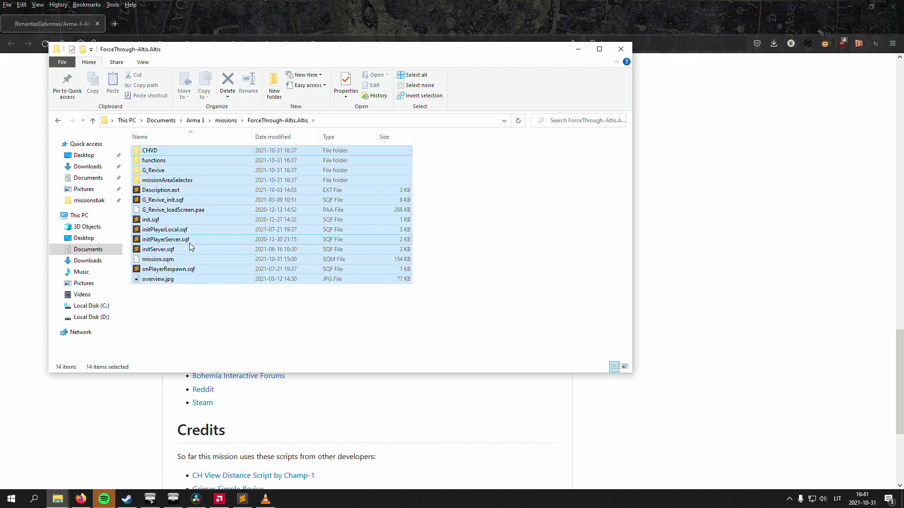
ctrl+click(160, 259)
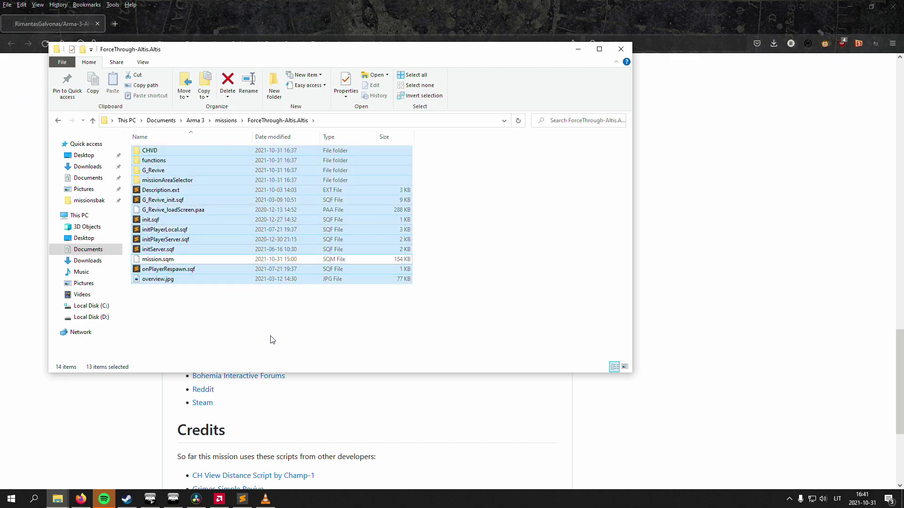
key(BackSpace)
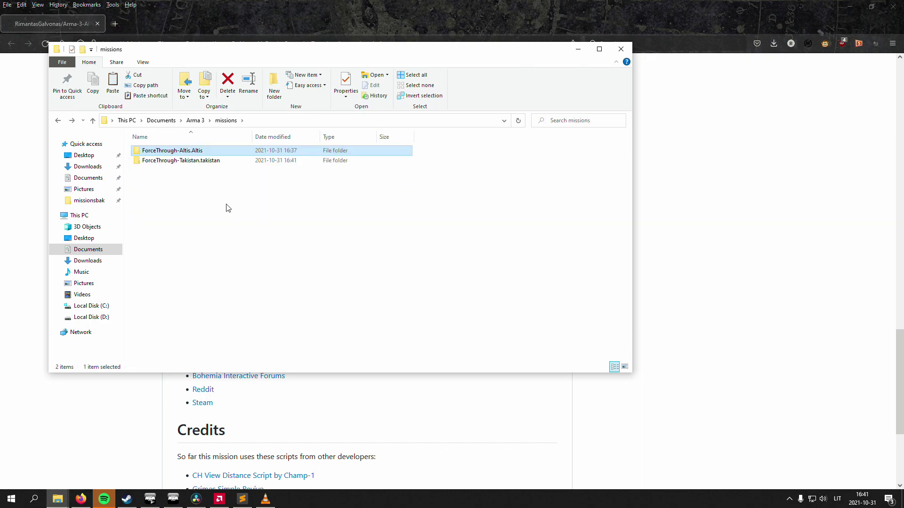
- Open the ForceThrough-Takistan.takistan folder for the copied files and reload the Takistan scenario in the editor
double_click(210, 161)
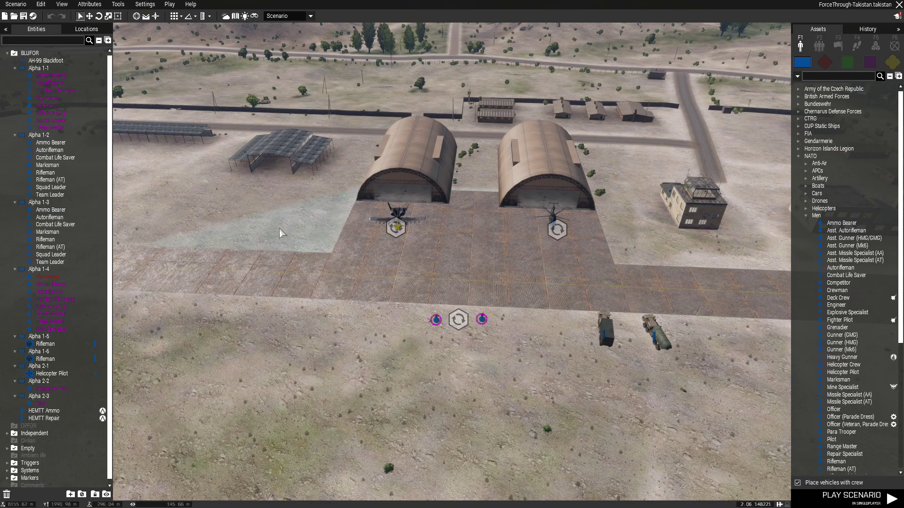
click(15, 5)
click(28, 29)
click(435, 139)
key(Return)
- Set the scenario's title to Force Through - Takistan in its general attributes
click(89, 5)
click(101, 22)
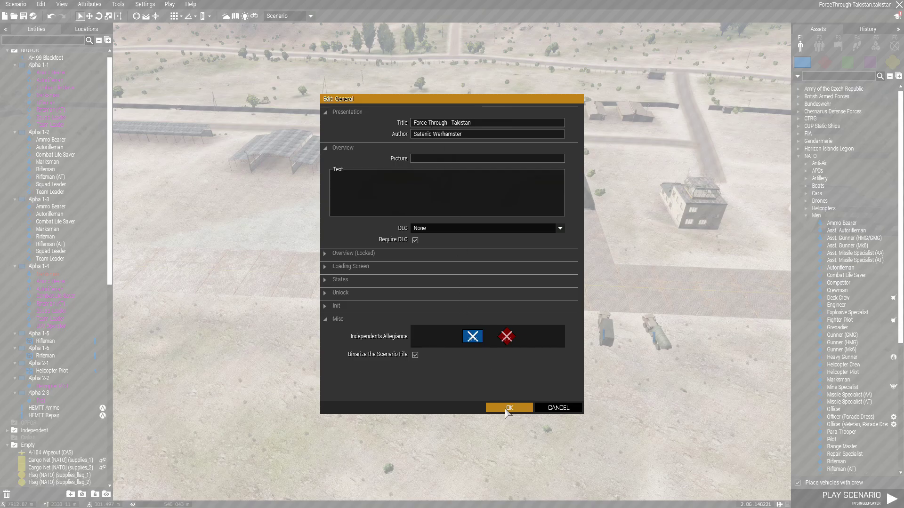
click(509, 407)
- Test-play the scenario in singleplayer, dismiss the instructions and check the mission area map
click(852, 497)
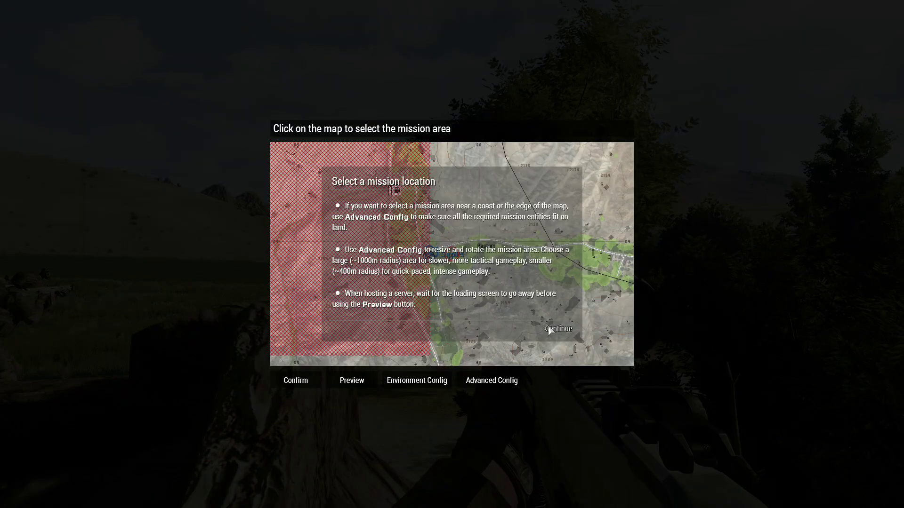
click(551, 329)
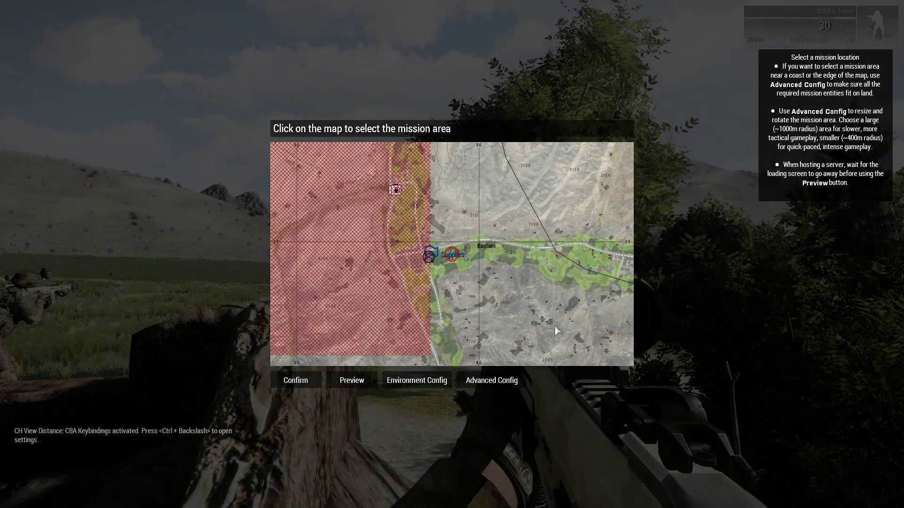
scroll(349, 253, down, 5)
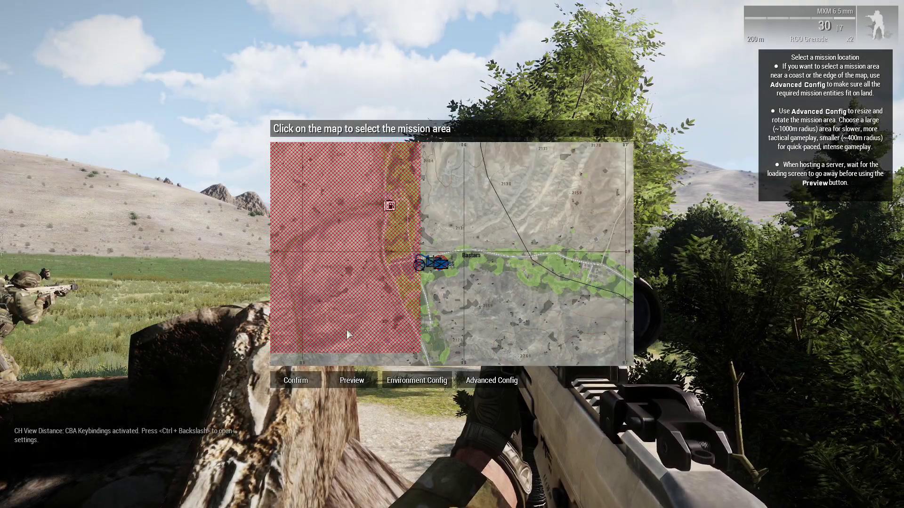
click(376, 380)
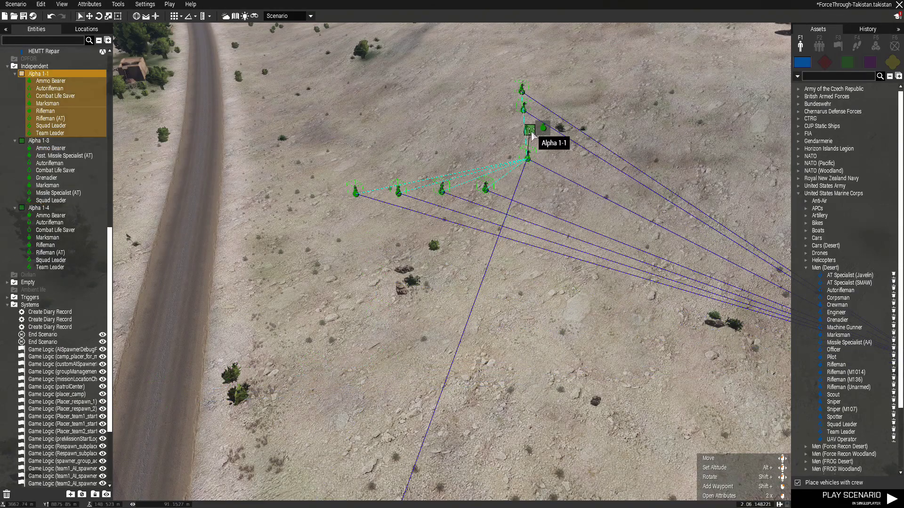
- Replace the independent group Alpha 1-1 with a United States Marine Corps desert Rifle Squad
key(Delete)
click(820, 45)
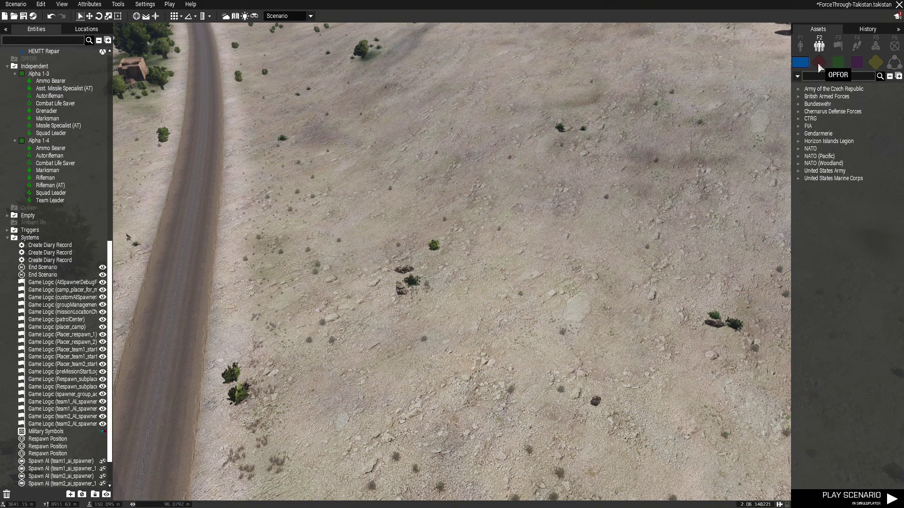
click(803, 203)
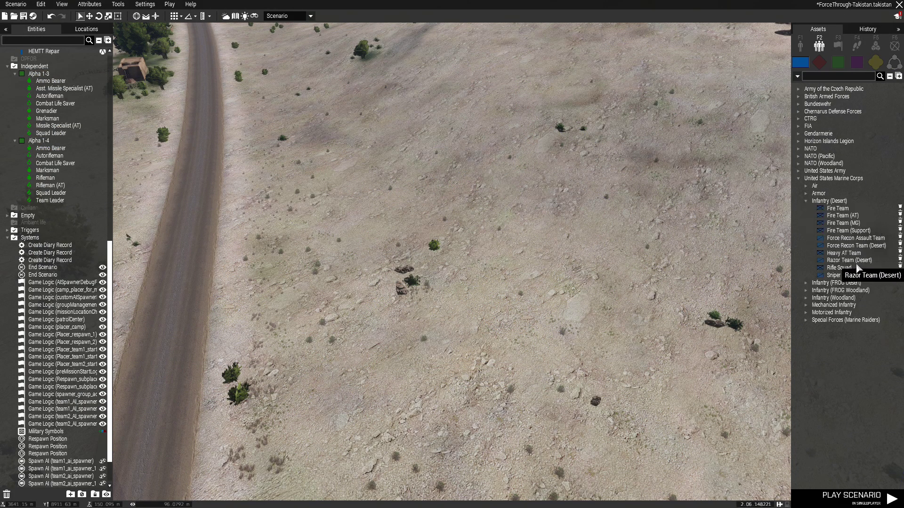
drag(841, 270, 479, 322)
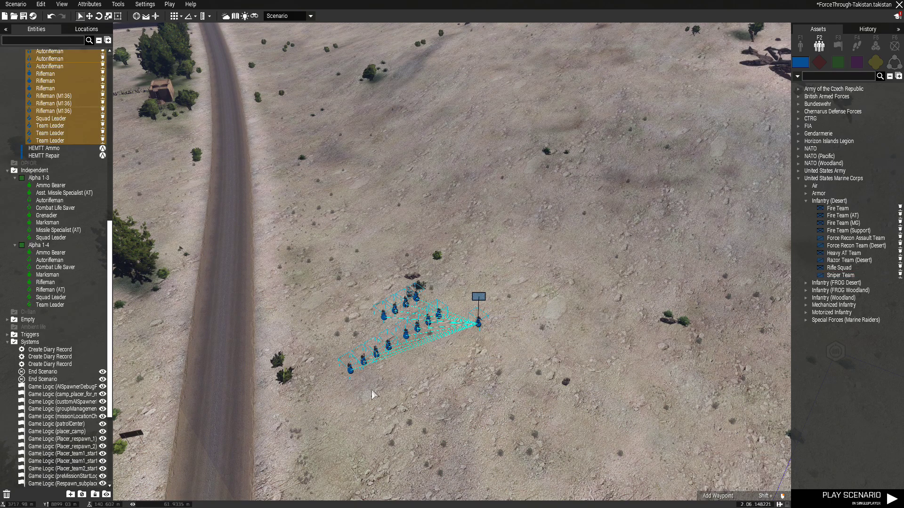
drag(363, 361, 628, 251)
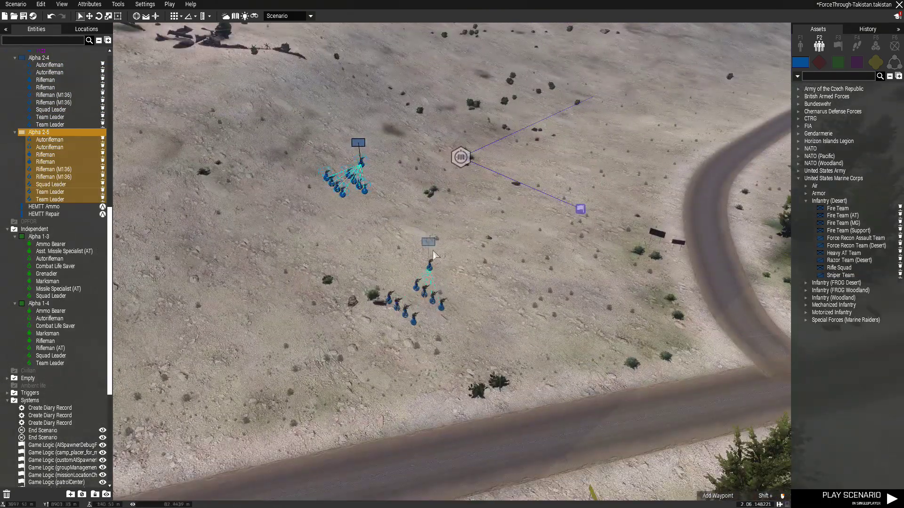
- Select both Marine squads at the first enemy spawn area and sync them to the nearby Spawn AI module
click(428, 242)
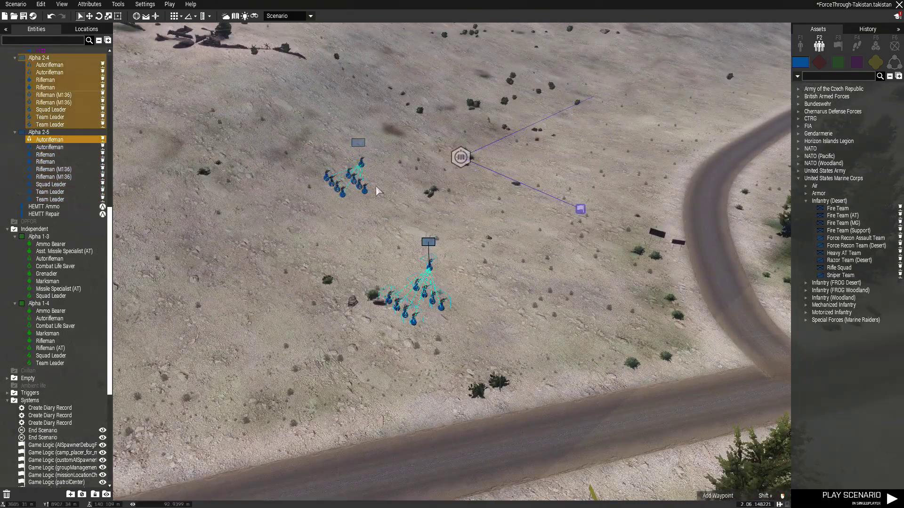
ctrl+click(359, 146)
right_click(362, 166)
mouse_move(452, 167)
click(492, 172)
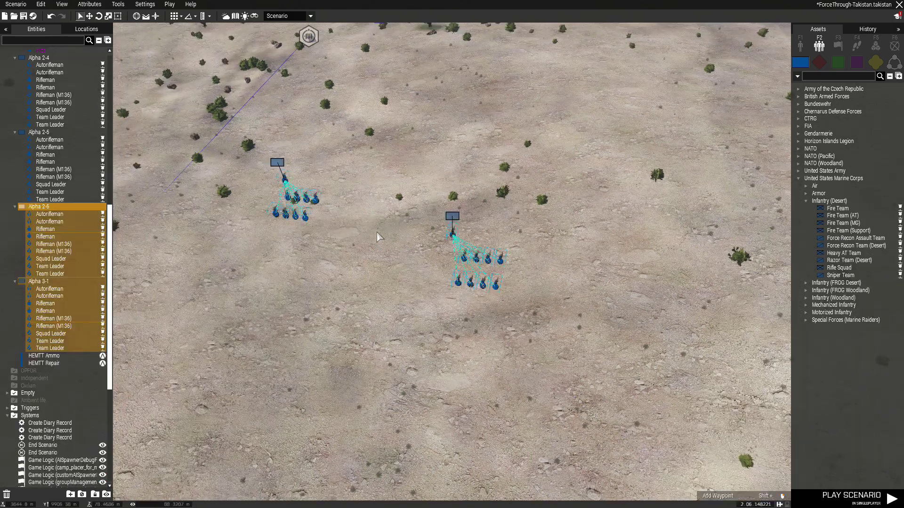
- Sync the two Marine squads at the second enemy spawn area to the Spawn AI module there
right_click(315, 195)
mouse_move(405, 204)
click(442, 208)
click(308, 35)
- Sync the squad leaders of all four Marine squads to the Placer_team2_start game logic
click(52, 125)
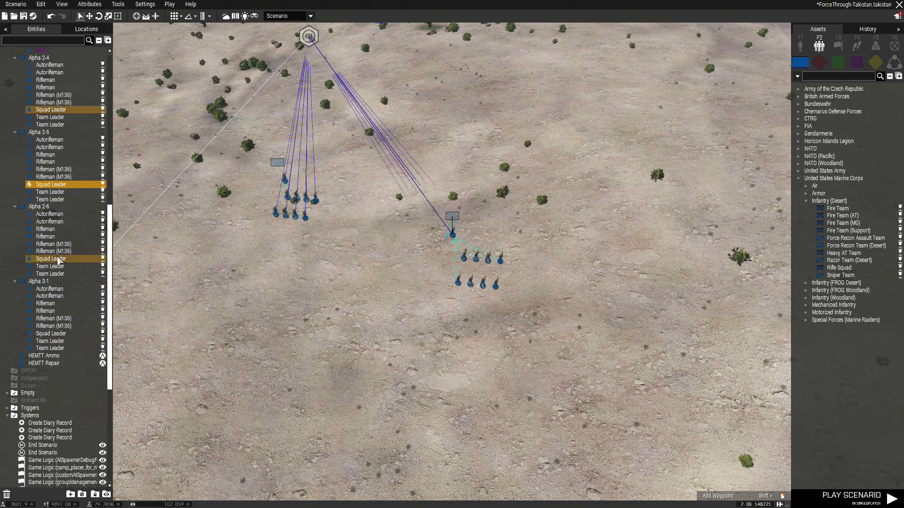
right_click(49, 338)
mouse_move(142, 302)
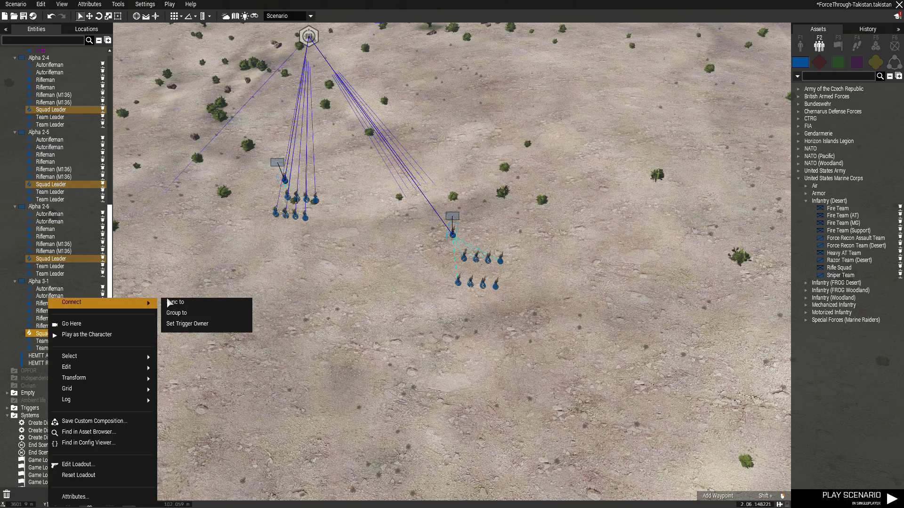
click(179, 305)
key(m)
scroll(417, 292, down, 3)
right_drag(529, 333, 277, 132)
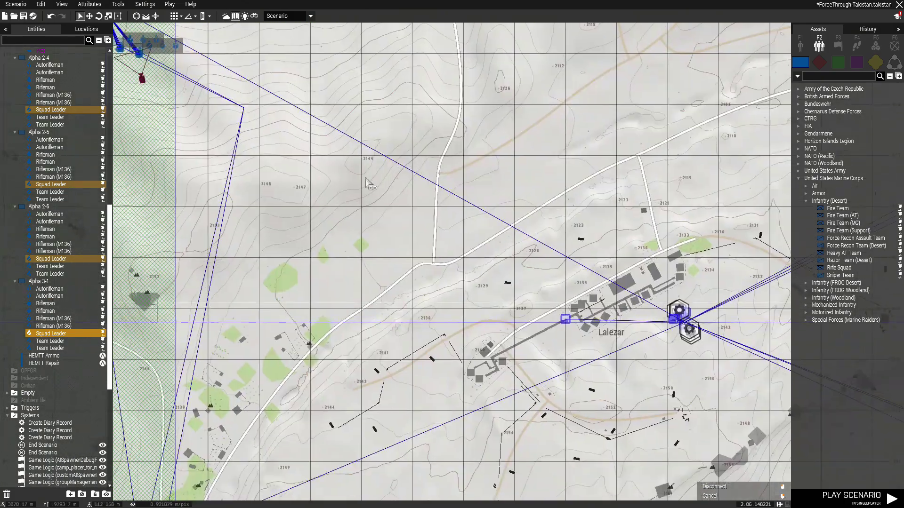
scroll(586, 315, up, 2)
scroll(573, 326, up, 2)
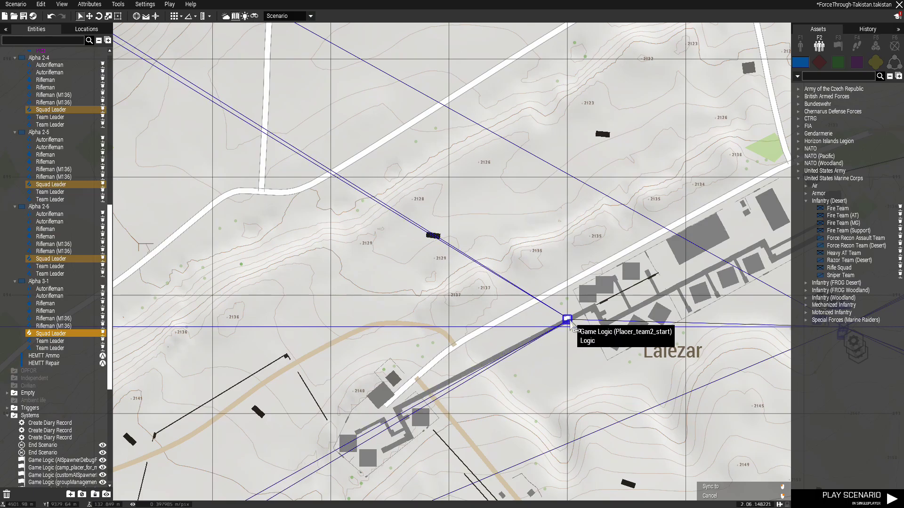
scroll(570, 325, down, 5)
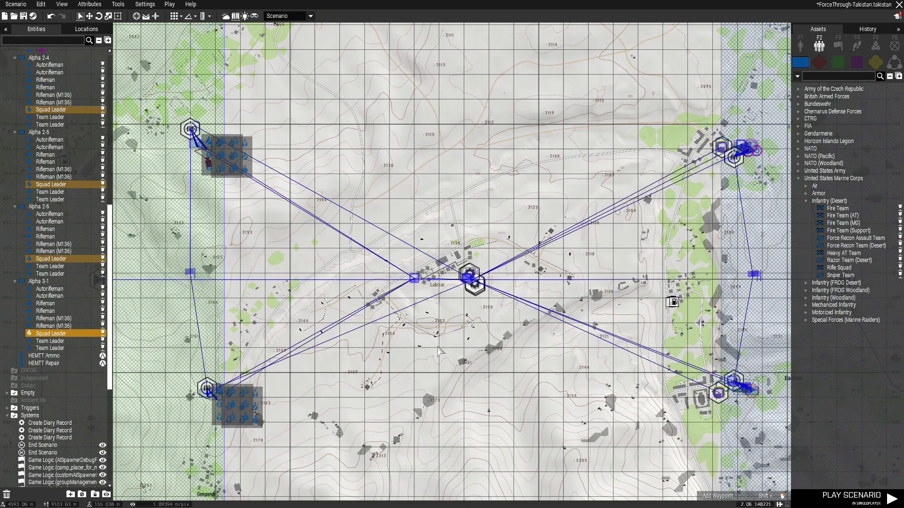
- Delete the two old BLUFOR groups among the trees at the player team's first spawn area
scroll(754, 184, up, 2)
scroll(753, 183, up, 5)
scroll(619, 255, up, 3)
key(m)
key(w)
right_drag(559, 301, 465, 298)
click(465, 292)
key(Delete)
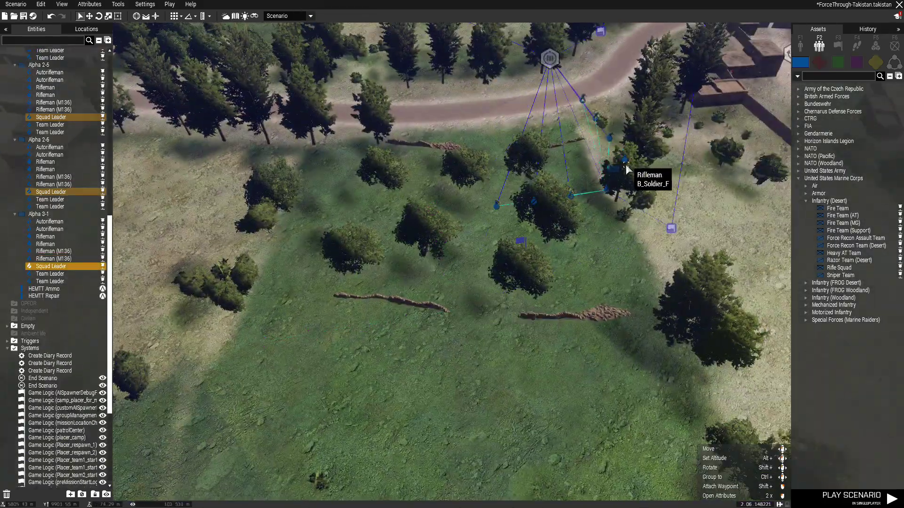
click(615, 170)
key(Delete)
- Place an OPFOR Takistani Army Infantry Squad in the green field at the spawn area
click(820, 63)
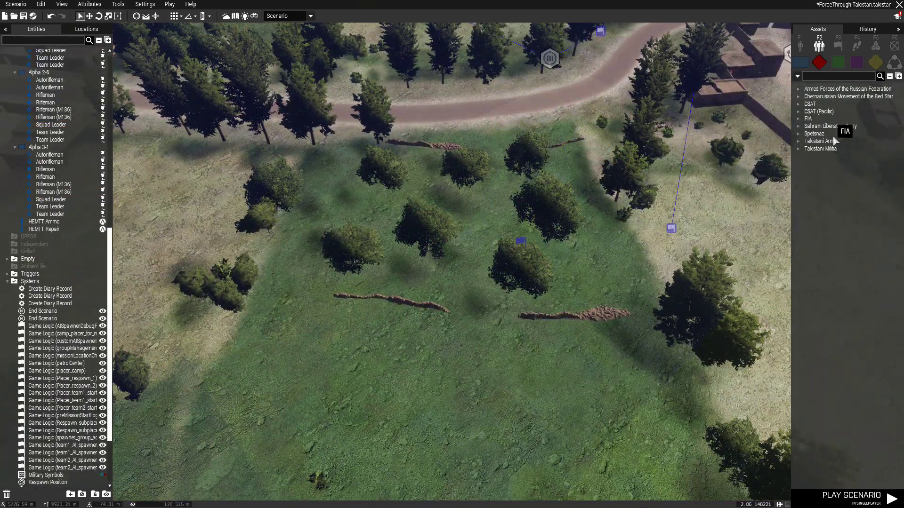
click(799, 141)
click(805, 164)
click(842, 200)
click(446, 337)
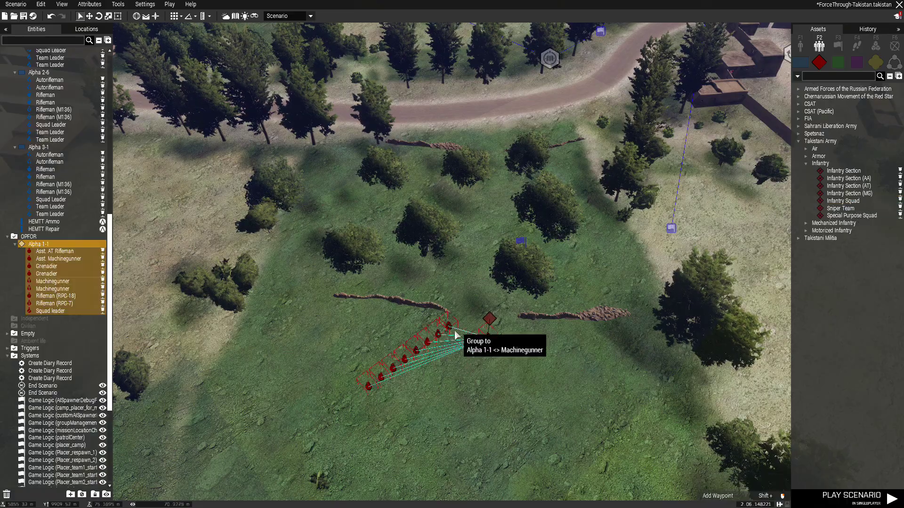
- Change one of the squad's grenadiers to a Marksman and one of its machinegunners to a Medic
double_click(447, 337)
click(470, 154)
click(513, 405)
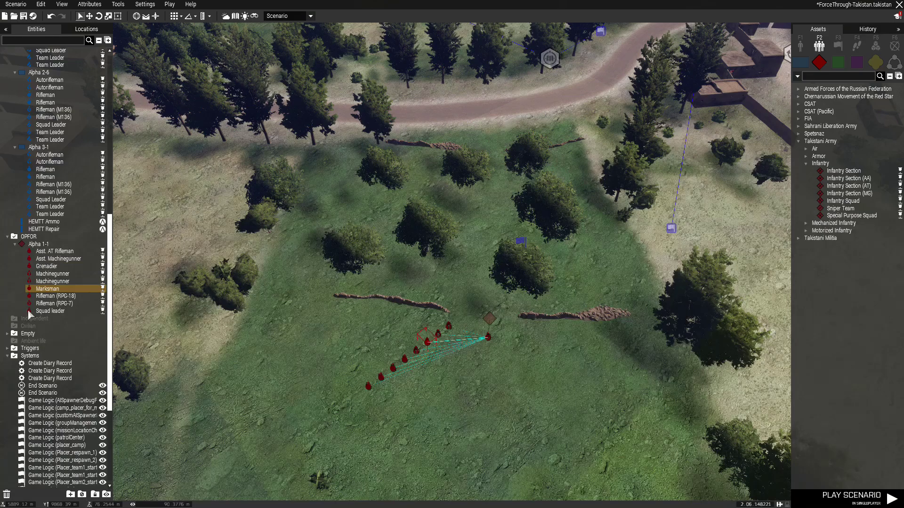
double_click(51, 281)
click(459, 155)
click(520, 410)
- Move the Takistani squad Alpha 1-2 away from the game logic, keeping it inside the JIP_spawn_fixer_2 trigger area
click(494, 316)
key(d)
scroll(537, 245, down, 2)
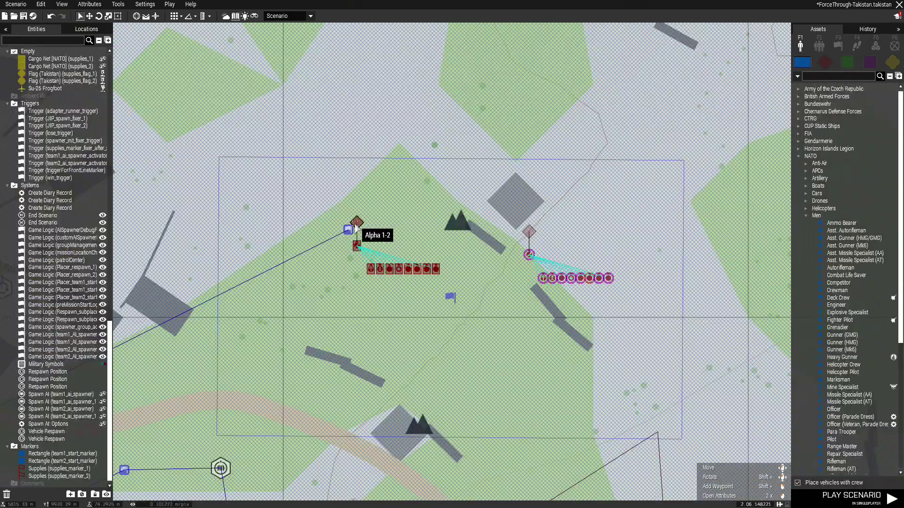
drag(358, 227, 324, 303)
click(453, 297)
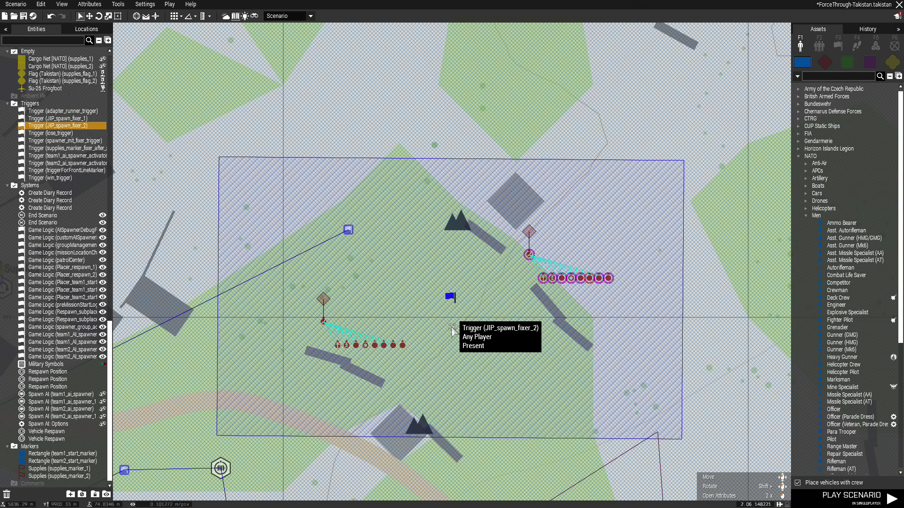
- Sync both Takistani squads to the Spawn AI module team1_ai_spawner_1 and start a sync connection from their squad leaders
click(324, 300)
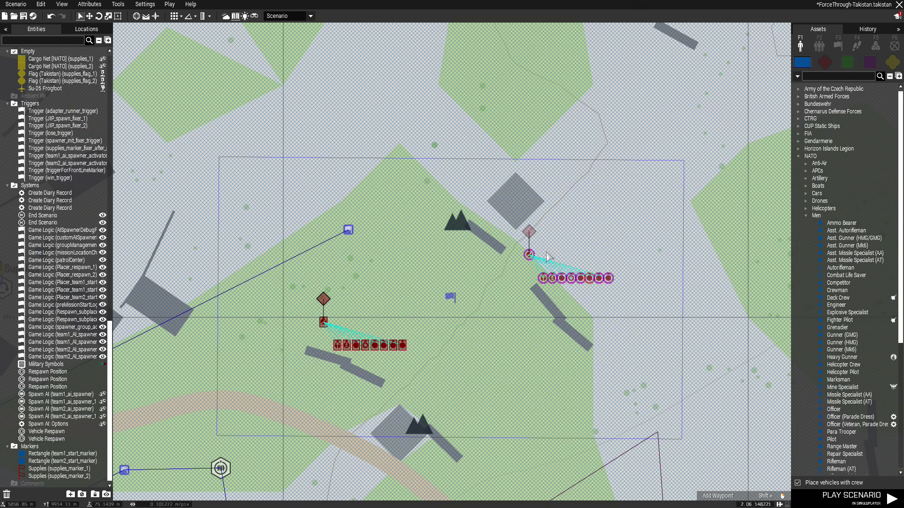
right_click(570, 278)
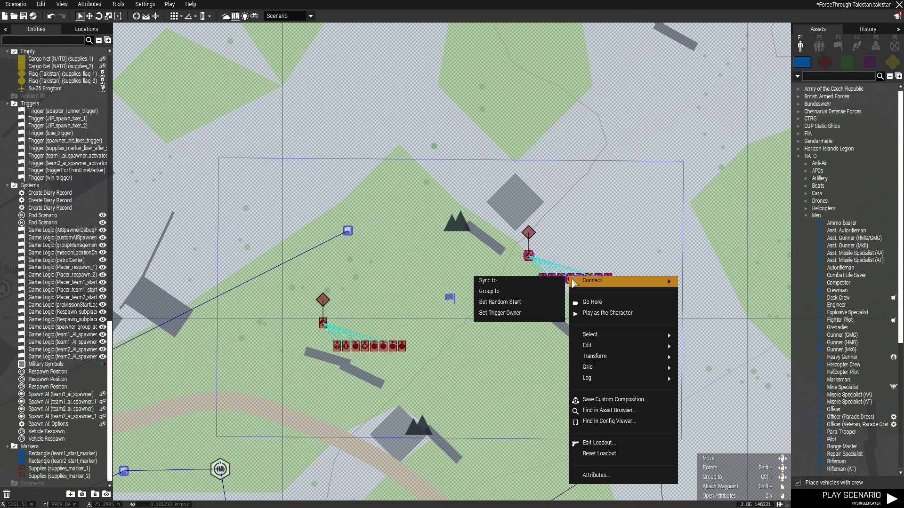
click(494, 281)
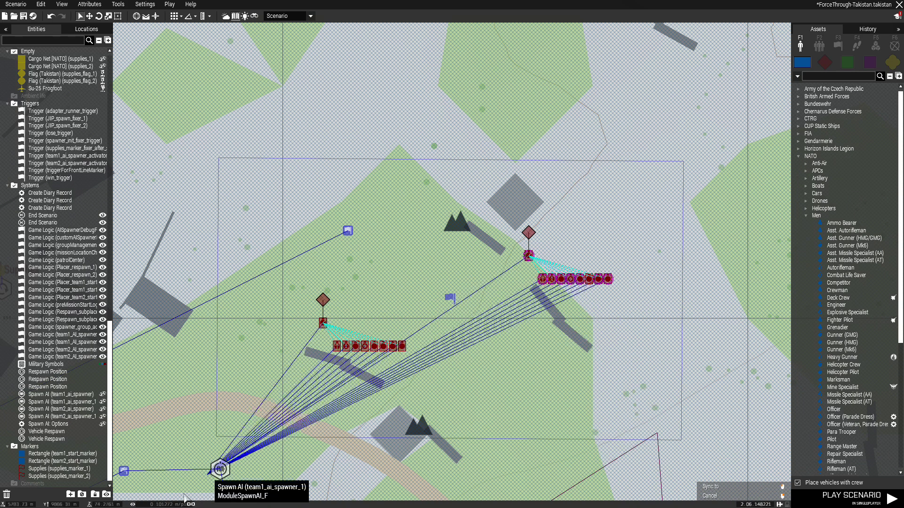
click(220, 469)
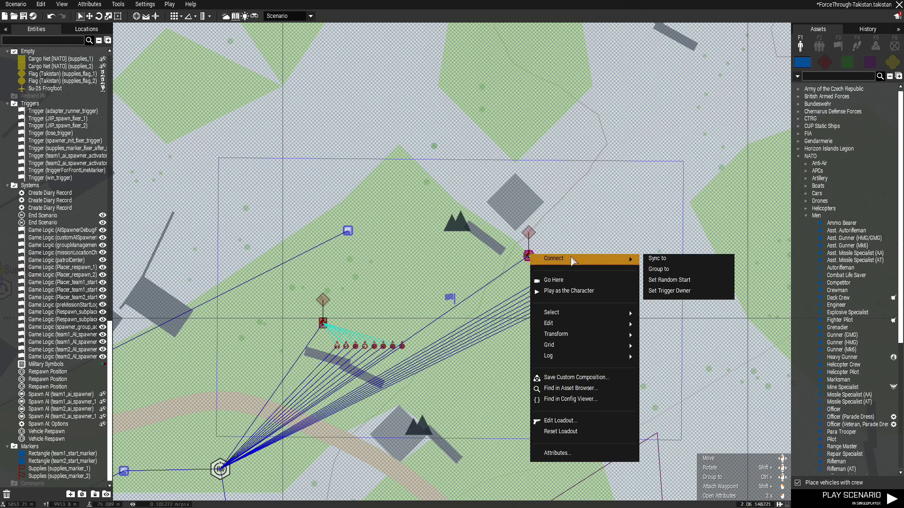
click(657, 258)
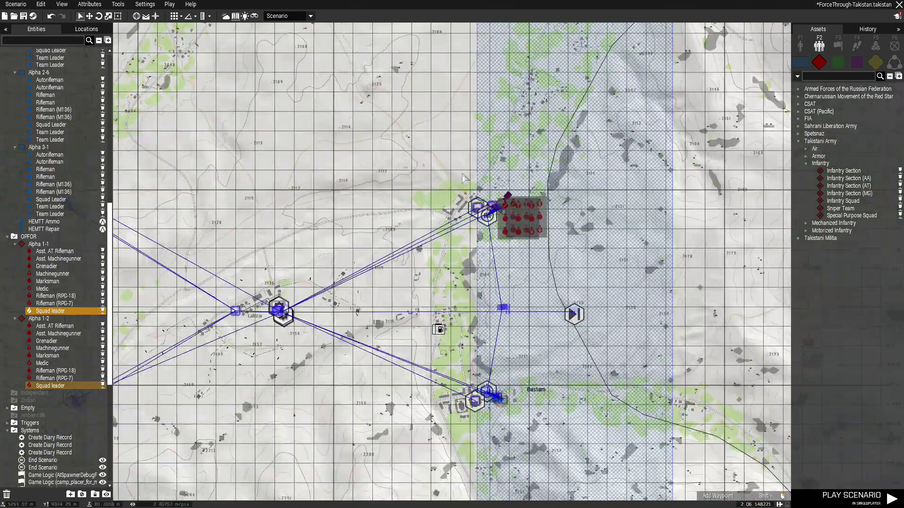
- Delete the two old groups at the spawn area near Bastam and paste copies of the Takistani squads there
key(m)
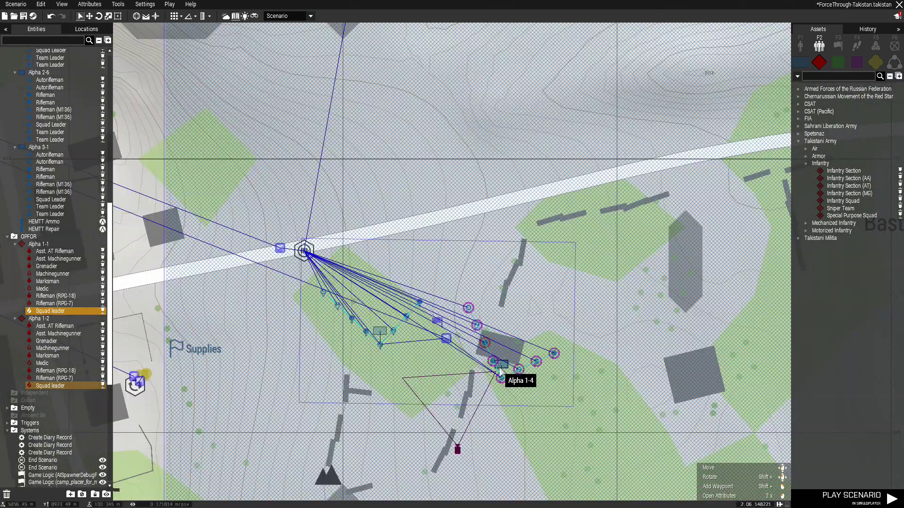
click(499, 367)
key(Delete)
click(380, 334)
key(Delete)
key(ctrl+v)
right_click(368, 343)
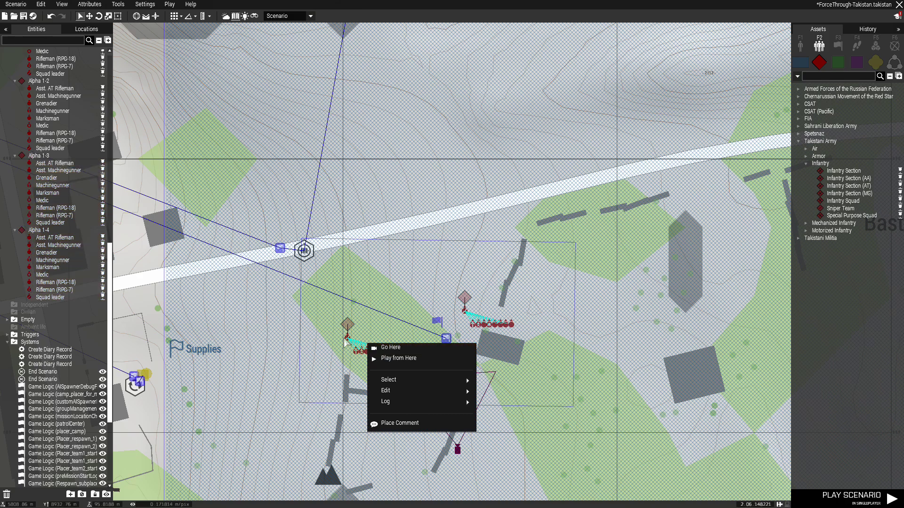
- Sync the two pasted Takistani squads to the Spawn AI module beside the road
click(352, 327)
ctrl+click(467, 301)
right_click(466, 302)
mouse_move(456, 303)
click(493, 302)
click(307, 264)
- Sync the squad leaders of the pasted Takistani squads to the team's start placer game logic
click(349, 329)
scroll(346, 338, up, 4)
click(349, 338)
right_click(656, 267)
mouse_move(657, 270)
click(579, 281)
click(609, 340)
- Make all soldiers of Alpha 1-1 and Alpha 1-4 playable, and open the attributes of an Alpha 1-1 soldier
scroll(608, 340, down, 3)
right_drag(608, 340, 511, 343)
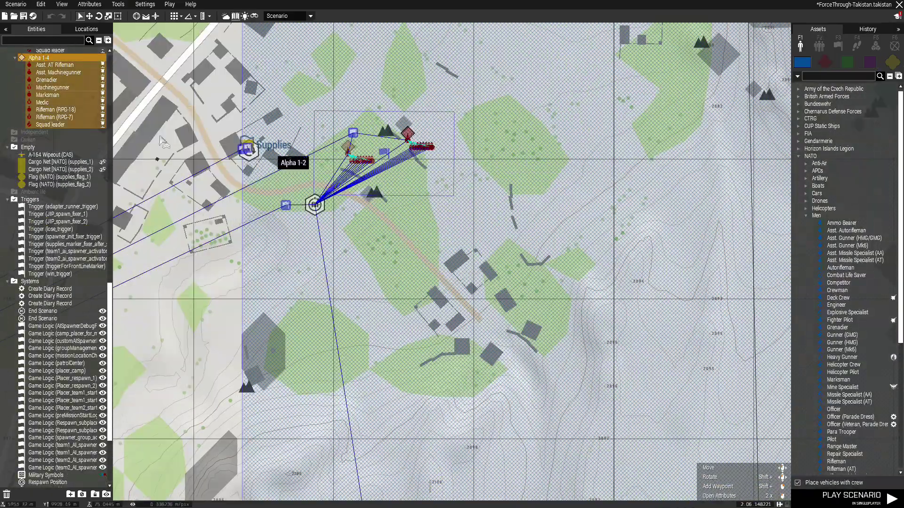
scroll(75, 183, up, 5)
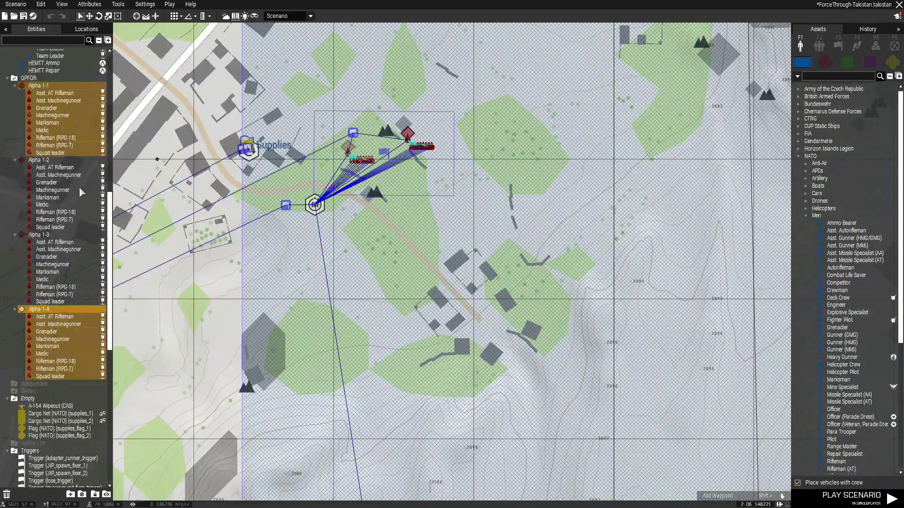
right_click(45, 115)
click(86, 320)
scroll(426, 308, down, 4)
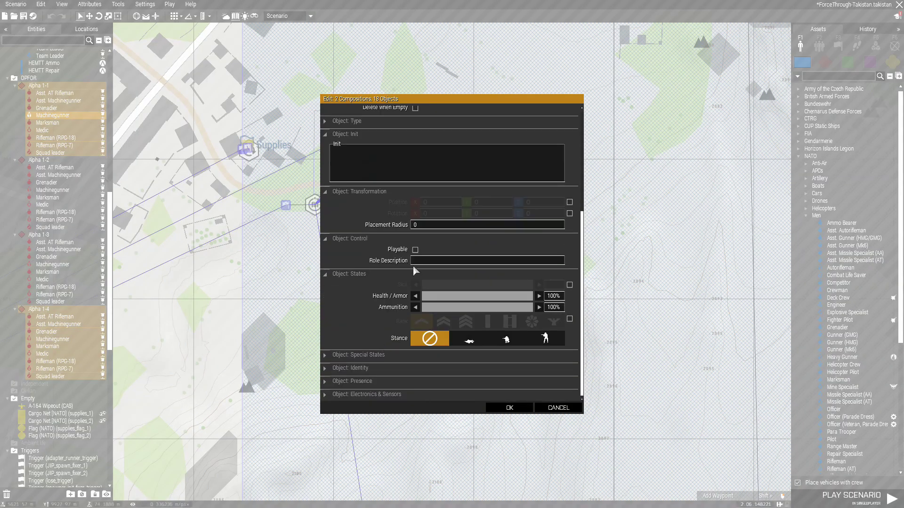
click(493, 406)
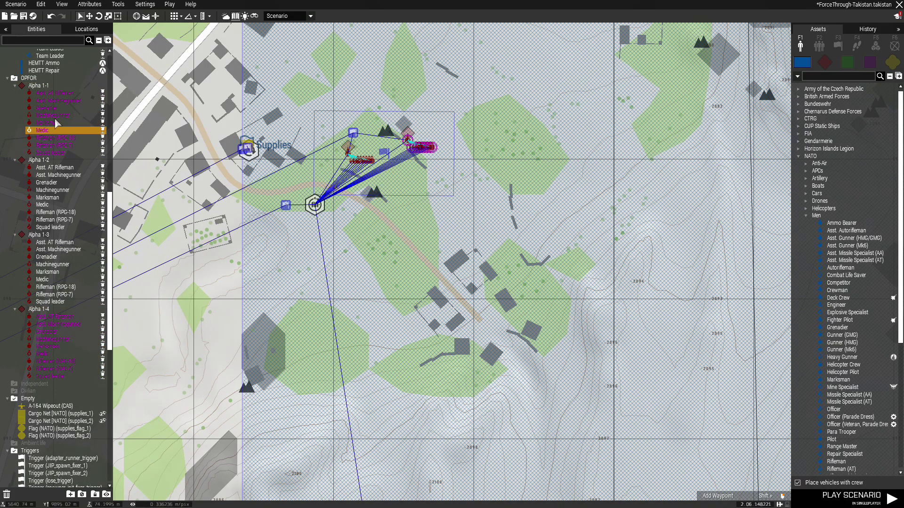
right_click(58, 114)
click(77, 306)
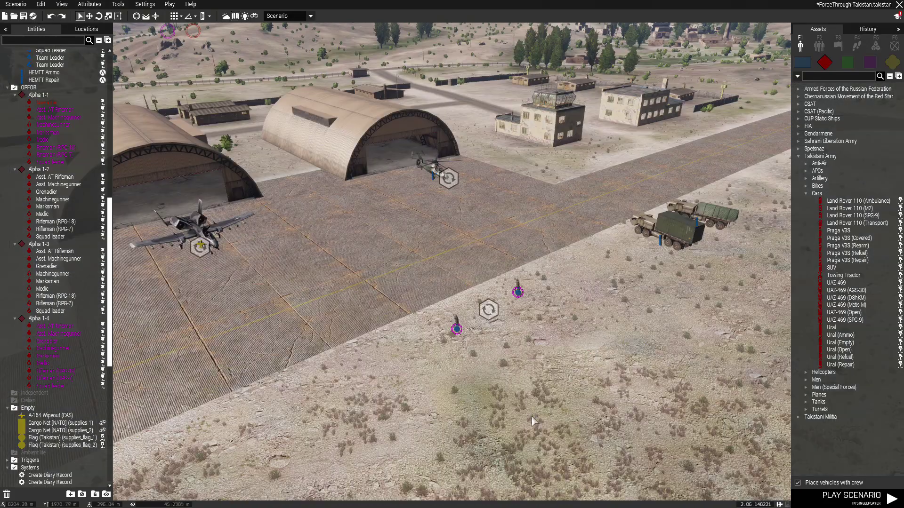
- Place a Takistani Army Ural (Ammo) and a Ural (Repair) beside the HEMTT trucks near the runway
key(w)
key(d)
click(840, 335)
click(468, 259)
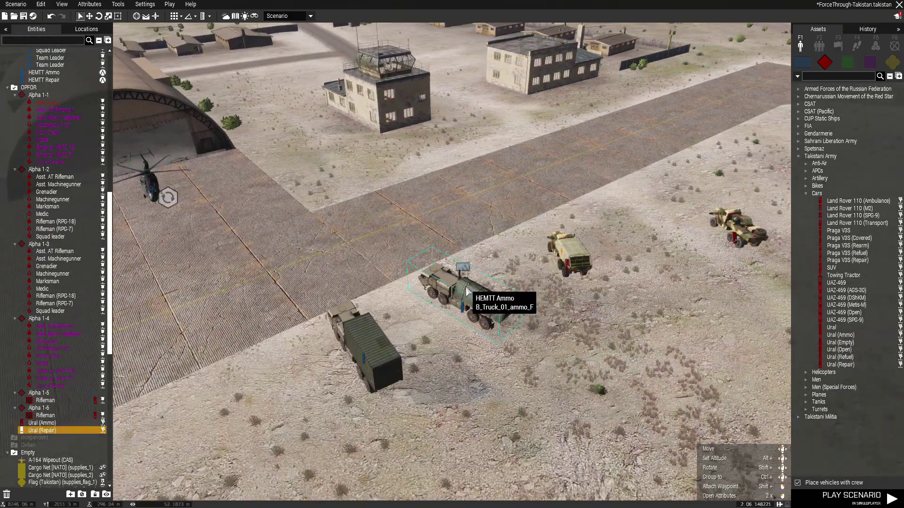
- Copy the HEMTT Ammo's init line this setVariable ["ignoreIntel", true]; into the Ural (Ammo) and Ural (Repair) groups
click(462, 269)
double_click(463, 267)
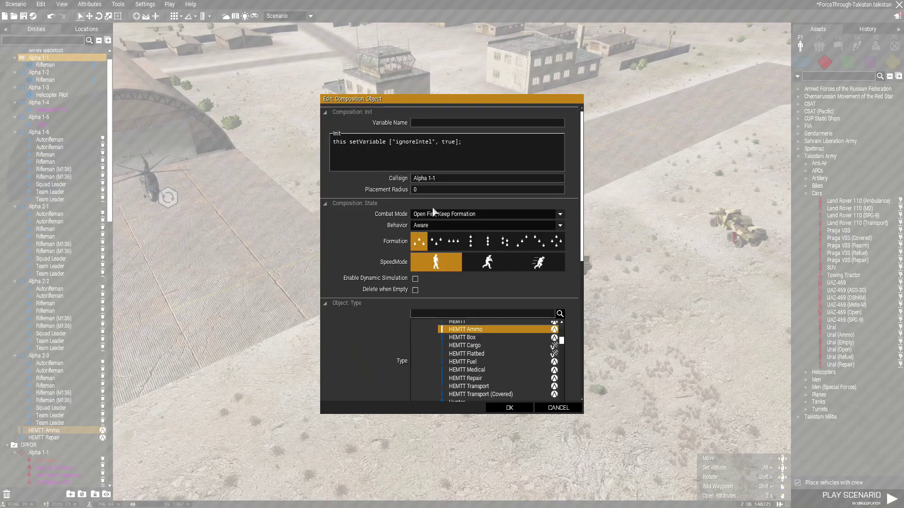
click(409, 152)
key(ctrl+a)
key(Escape)
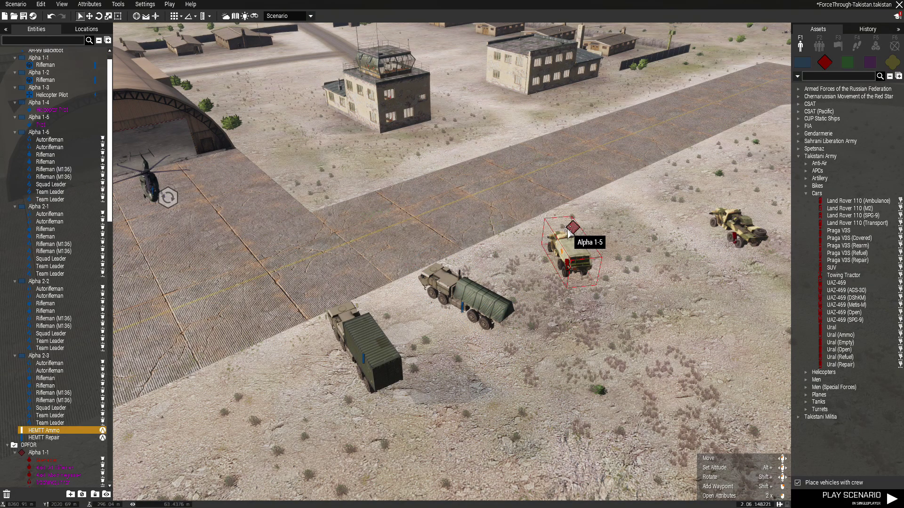
double_click(573, 227)
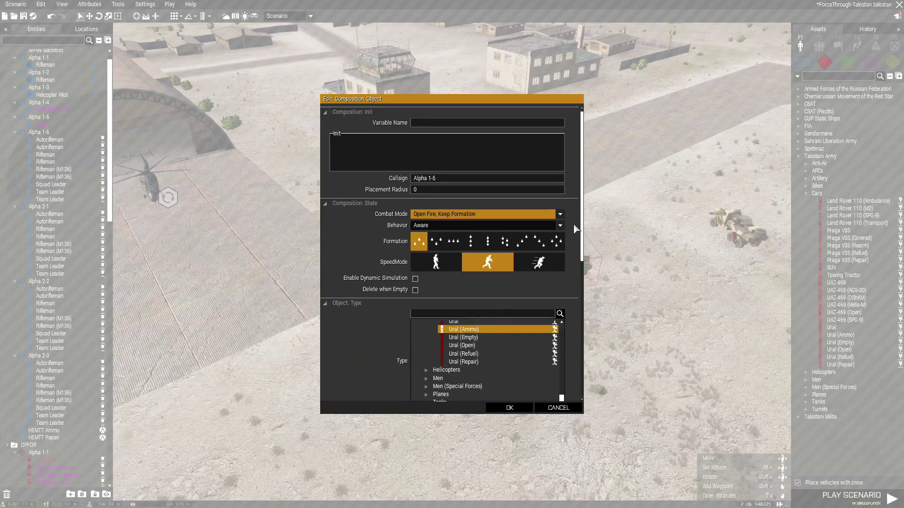
click(494, 406)
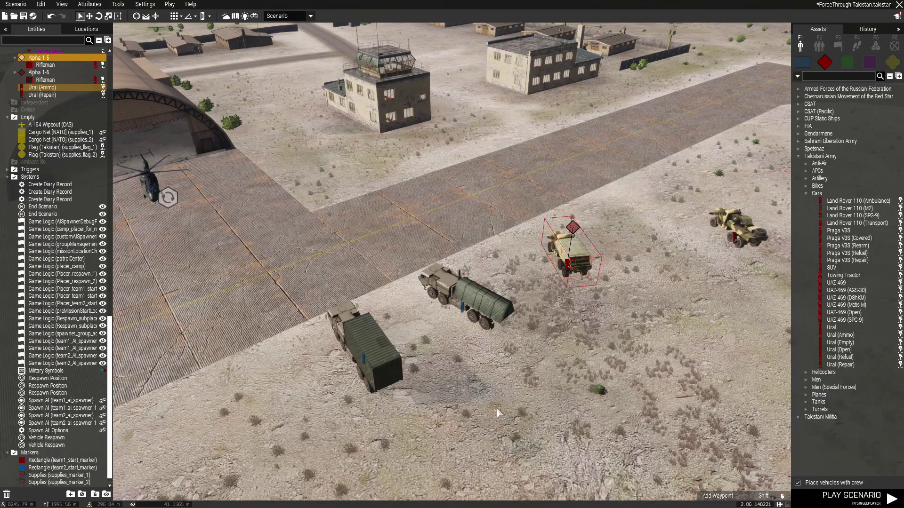
double_click(748, 203)
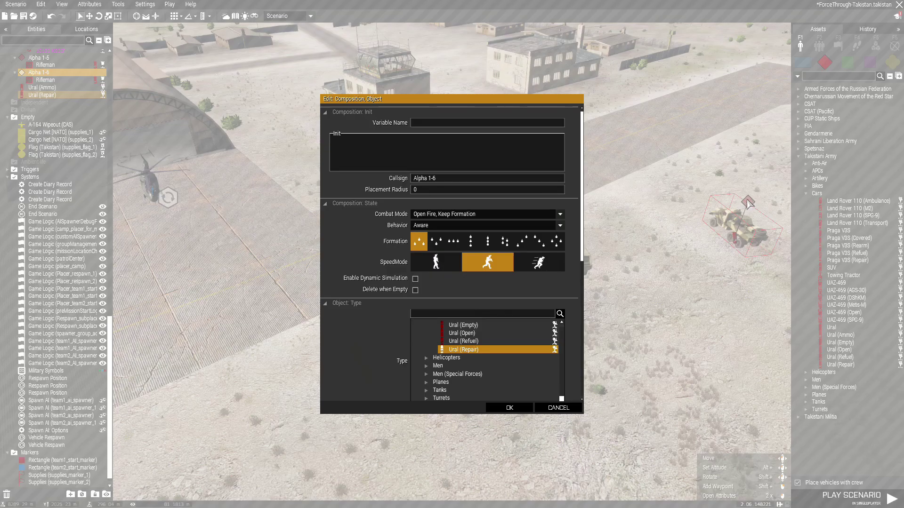
click(510, 408)
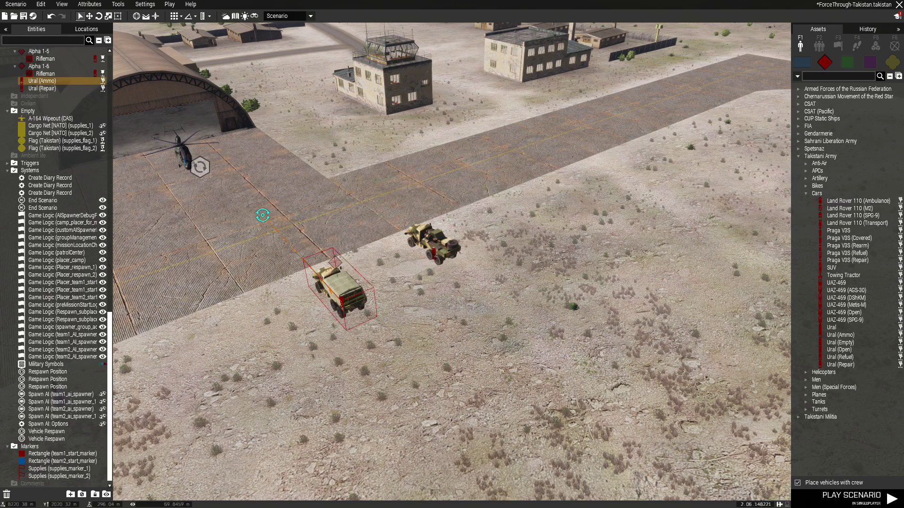
- Delete the BLUFOR helicopter pilot and pilot standing beside the runway
right_drag(273, 228, 160, 233)
scroll(452, 376, up, 3)
click(499, 288)
key(Delete)
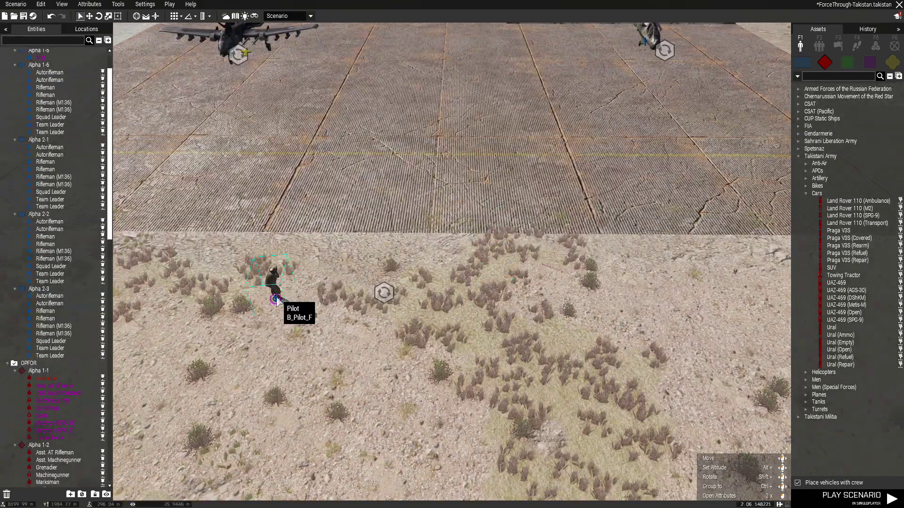
click(277, 299)
key(Delete)
- Place a Takistani Army Pilot beside the runway and make him playable
click(807, 193)
click(807, 208)
click(809, 319)
click(492, 285)
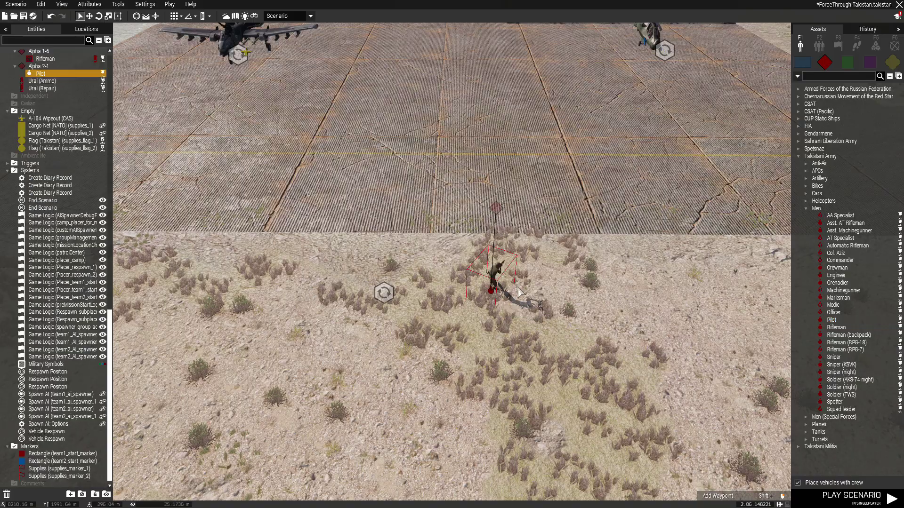
double_click(493, 293)
click(510, 408)
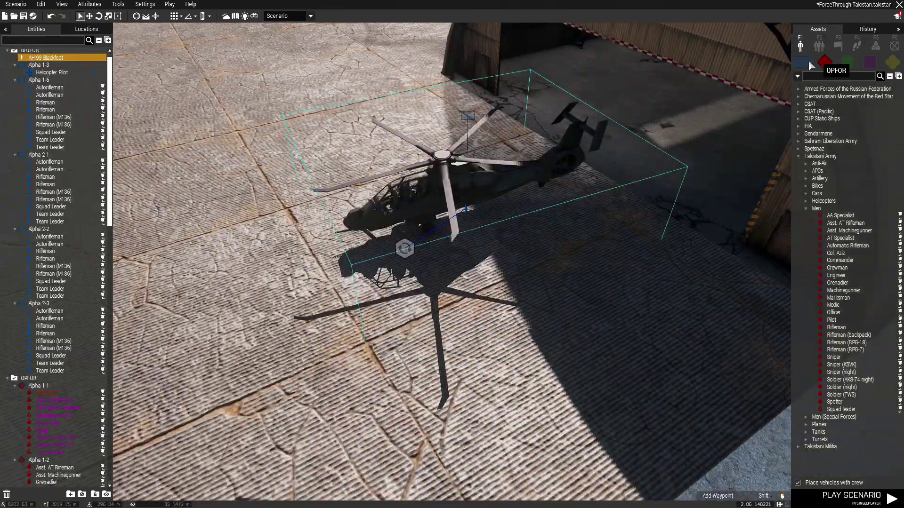
- Replace the AH-99 Blackfoot at the hangar with a Takistani Army Mi-24D and delete one of its two pilots
mouse_move(839, 253)
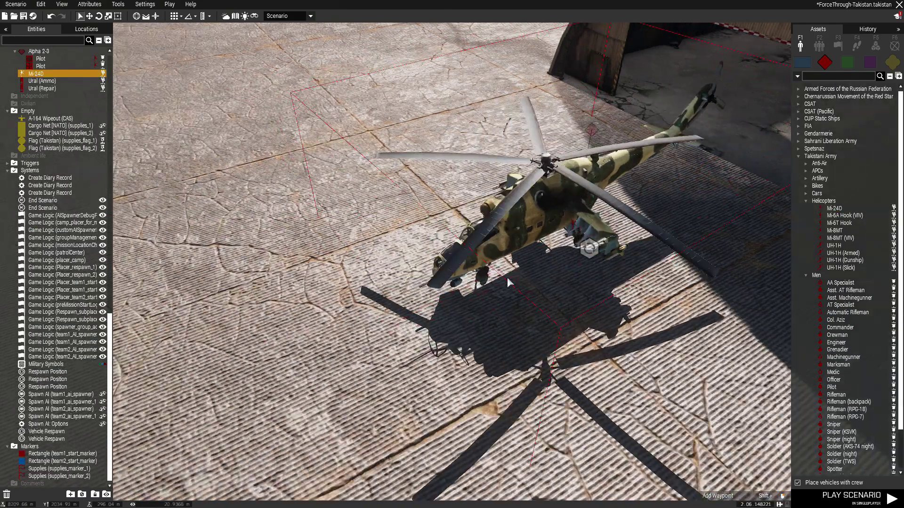
key(w)
right_drag(508, 283, 424, 232)
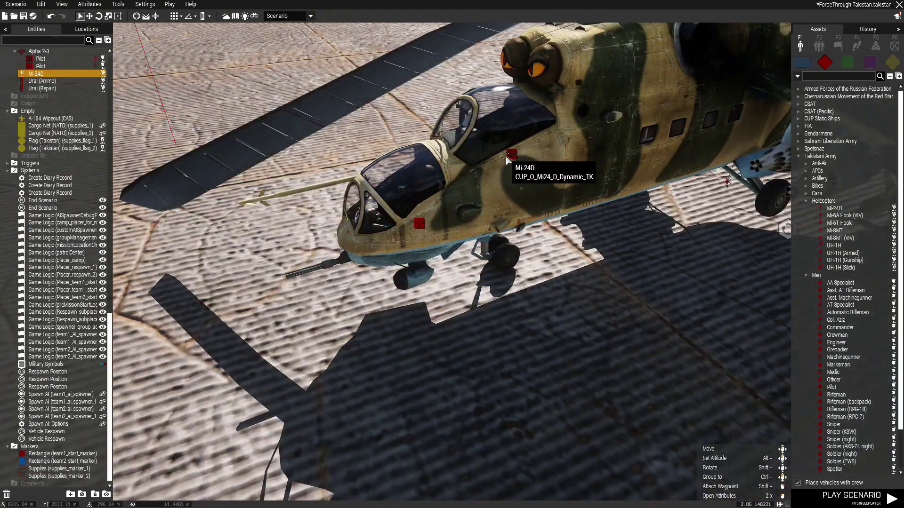
drag(533, 210, 575, 419)
key(Delete)
right_drag(576, 419, 426, 200)
key(d)
right_click(426, 200)
click(549, 206)
key(a)
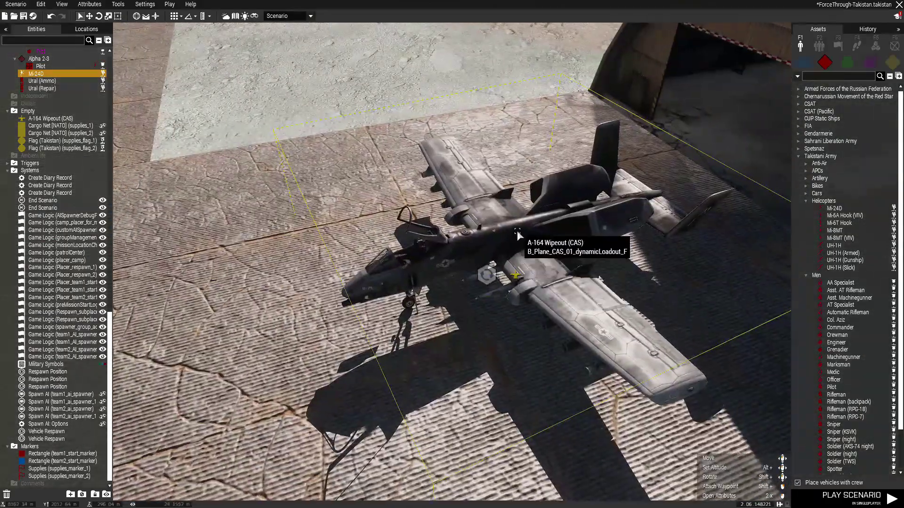
- Replace the A-164 Wipeout with a Takistani Army Su-25 Frogfoot and sync it to the Vehicle Respawn module
click(517, 230)
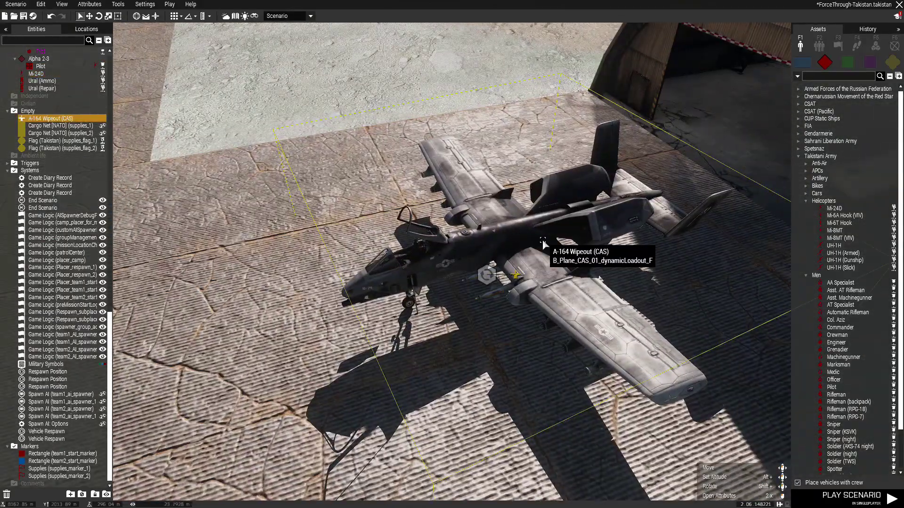
key(Delete)
scroll(868, 455, down, 4)
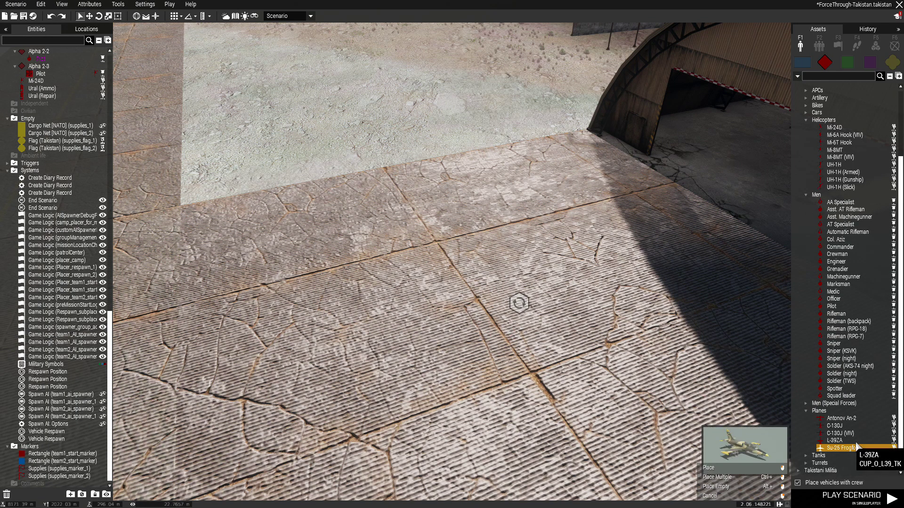
click(498, 294)
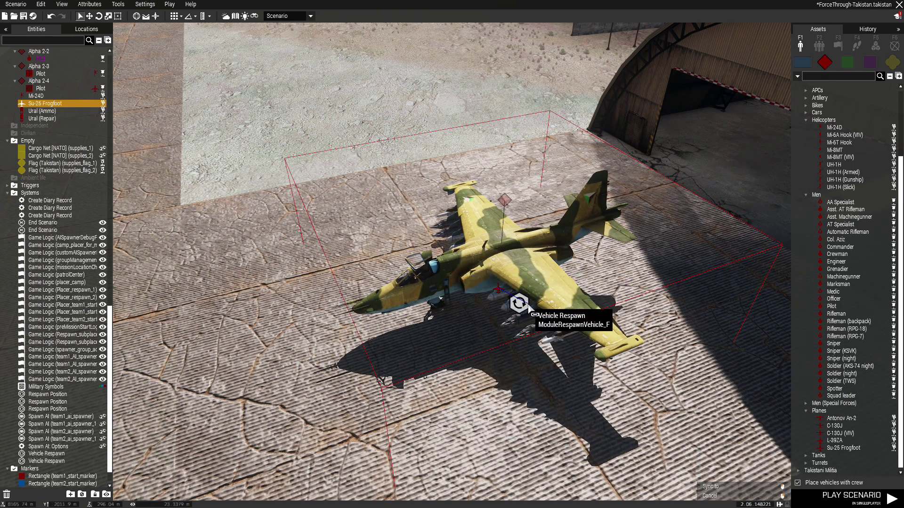
- Add faction variables to the init of the Spawn AI modules, using this setVariable ["faction", "CUP_O_TK"]; for team1_ai_spawner
scroll(571, 268, up, 5)
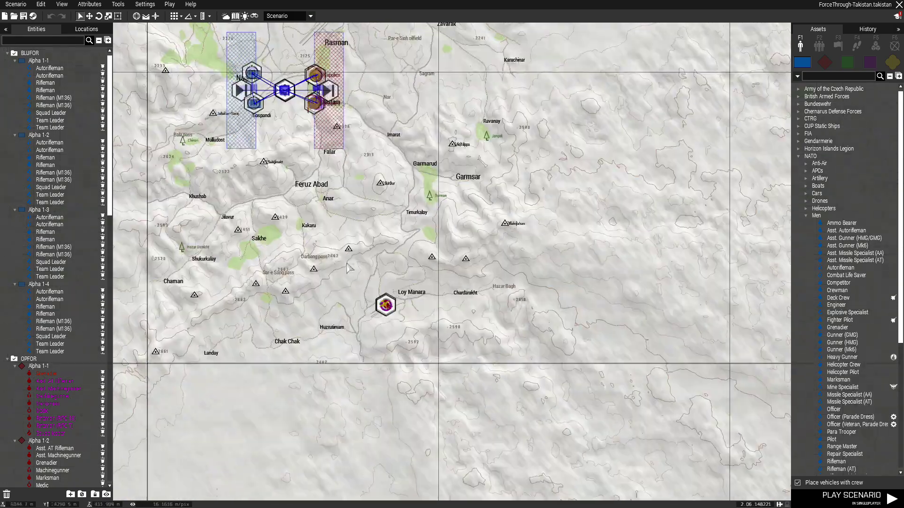
scroll(301, 195, up, 5)
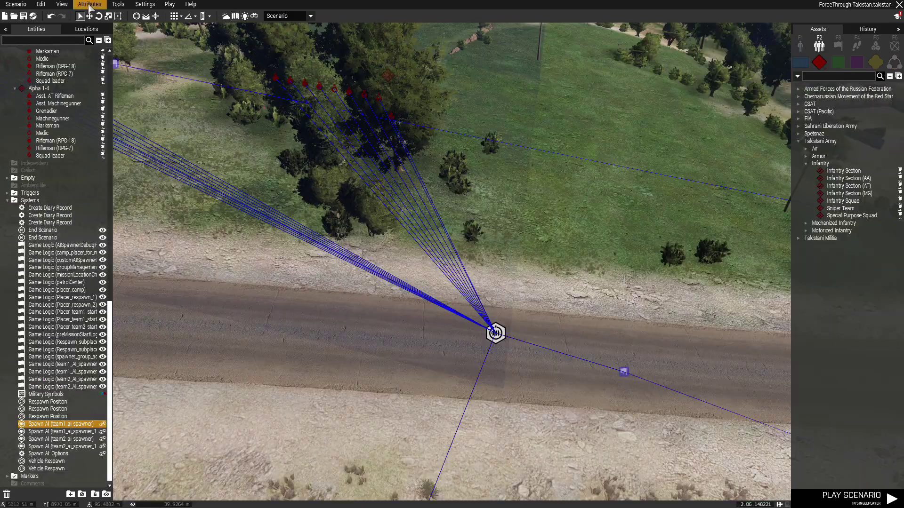
click(116, 5)
click(139, 38)
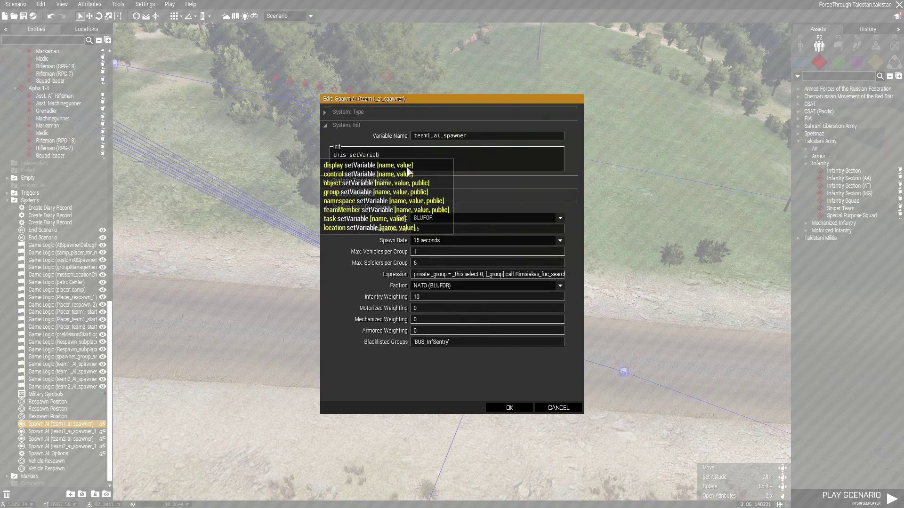
text(m)
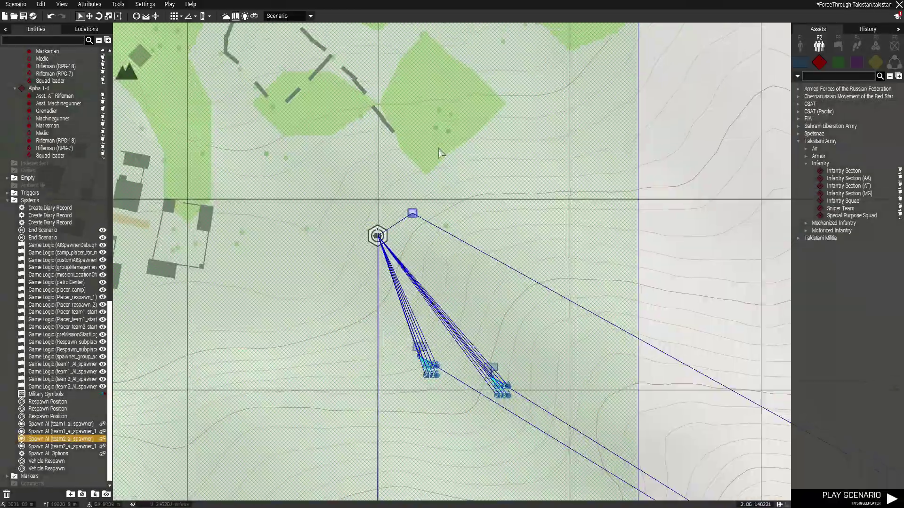
scroll(335, 246, down, 3)
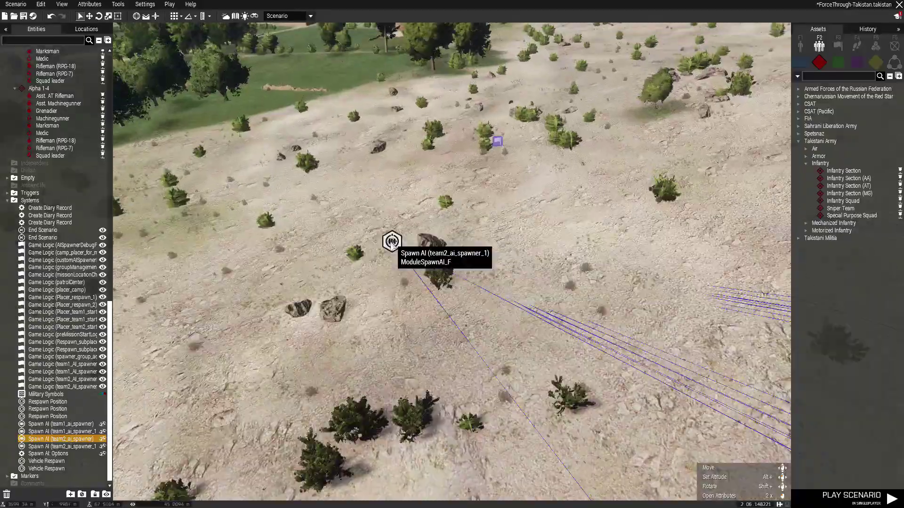
double_click(444, 197)
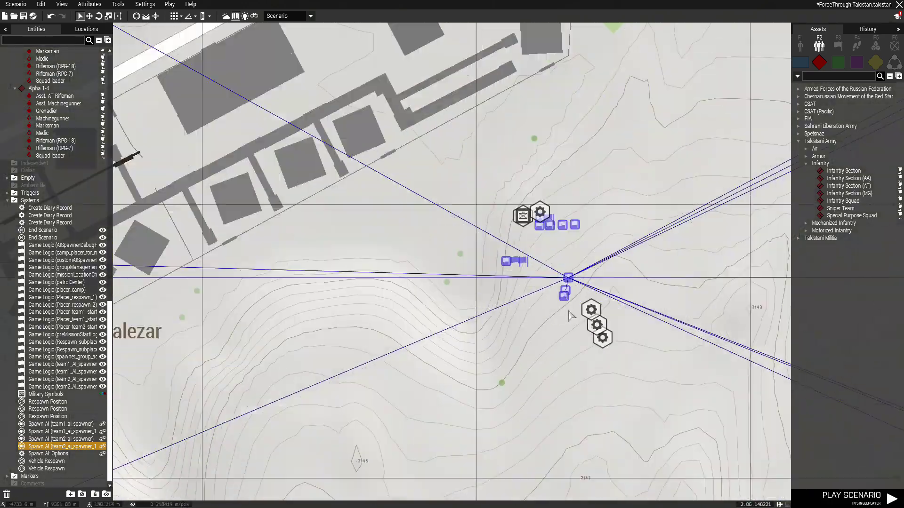
- Switch to Sublime Text and examine the Rimsiakas_fnc_AISpawnerGroupsInitAdapter script
scroll(440, 269, up, 3)
double_click(440, 267)
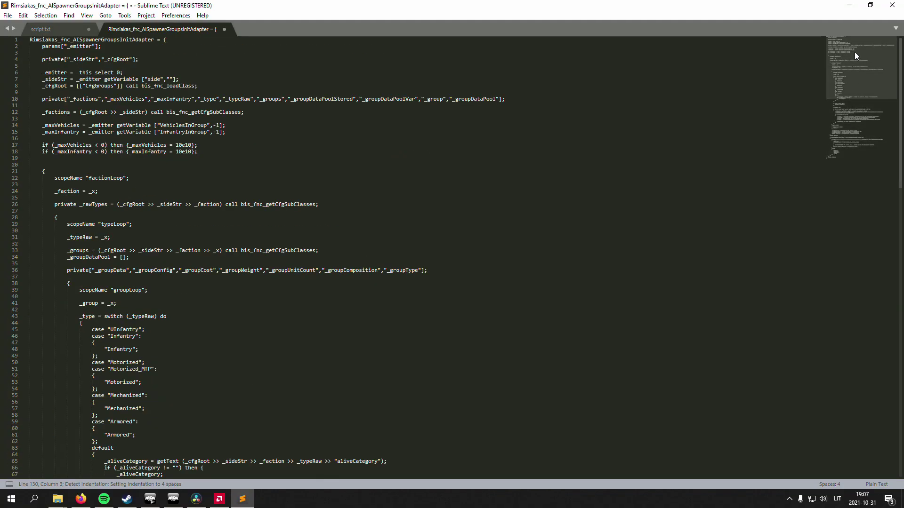
scroll(480, 274, down, 3)
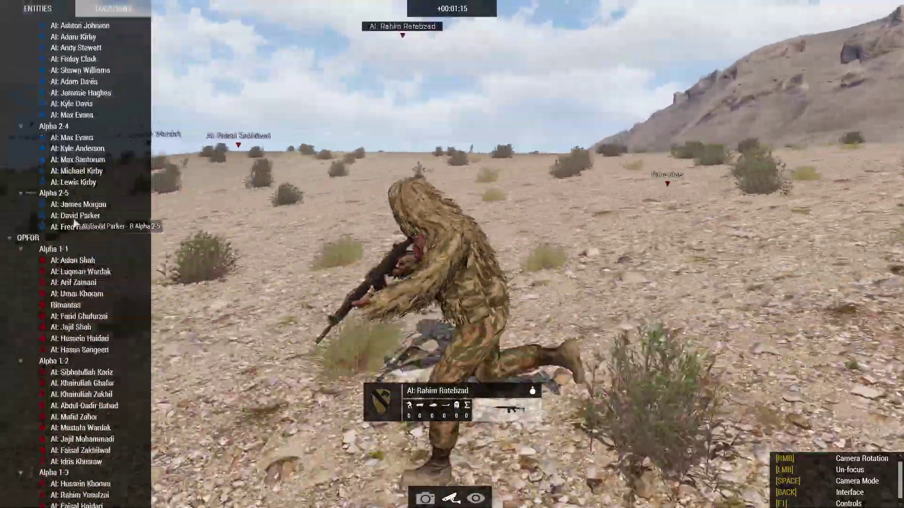
- Spectate a BLUFOR soldier of group Alpha 2-5 in the running mission
click(74, 216)
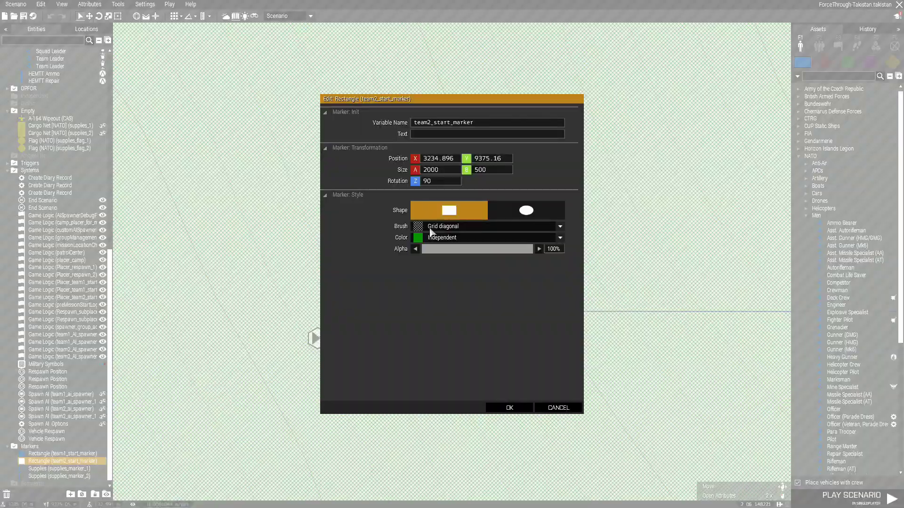
- Set the color of team2_start_marker to BLUFOR and of team1_start_marker to OPFOR
click(433, 238)
click(443, 318)
click(509, 408)
scroll(505, 357, down, 10)
scroll(462, 330, up, 10)
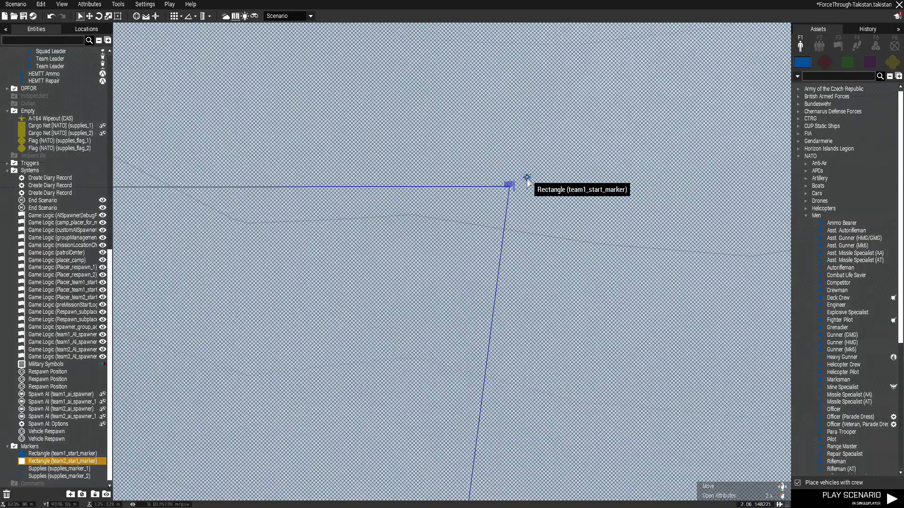
double_click(528, 178)
click(451, 238)
click(452, 329)
click(509, 408)
- Set the color of the Supplies marker supplies_marker_1 to OPFOR
scroll(490, 369, down, 5)
scroll(534, 139, up, 10)
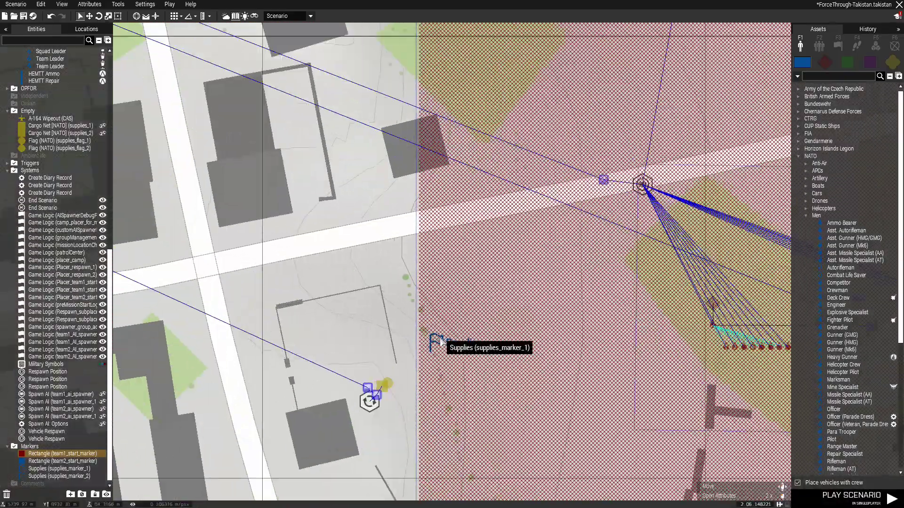
double_click(388, 375)
click(458, 219)
click(451, 302)
click(510, 406)
- Change the type of the NATO flag supplies_flag_1 to Flag (Takistan)
key(m)
scroll(464, 205, up, 5)
right_drag(445, 212, 447, 141)
double_click(456, 352)
scroll(429, 178, up, 3)
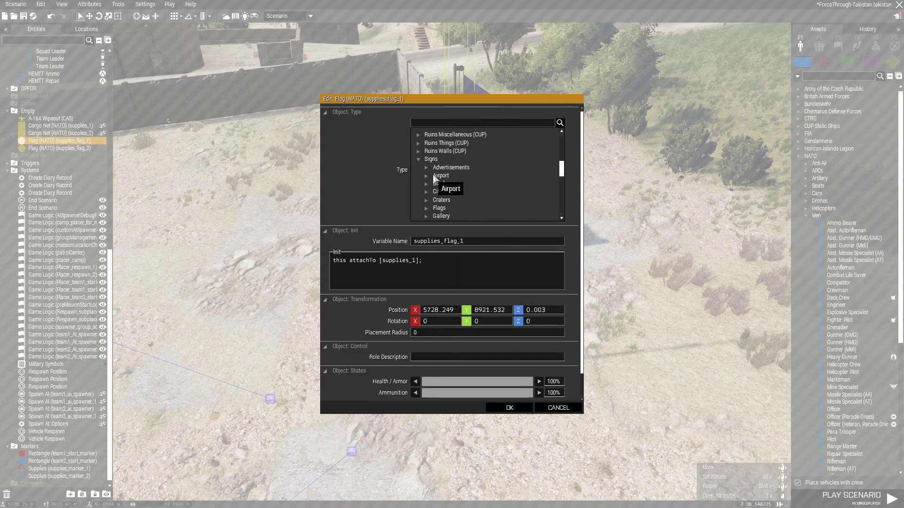
click(426, 159)
scroll(476, 191, down, 3)
click(525, 409)
- Change the type of the NATO flag supplies_flag_2 to Flag (Takistan)
key(m)
scroll(445, 452, down, 6)
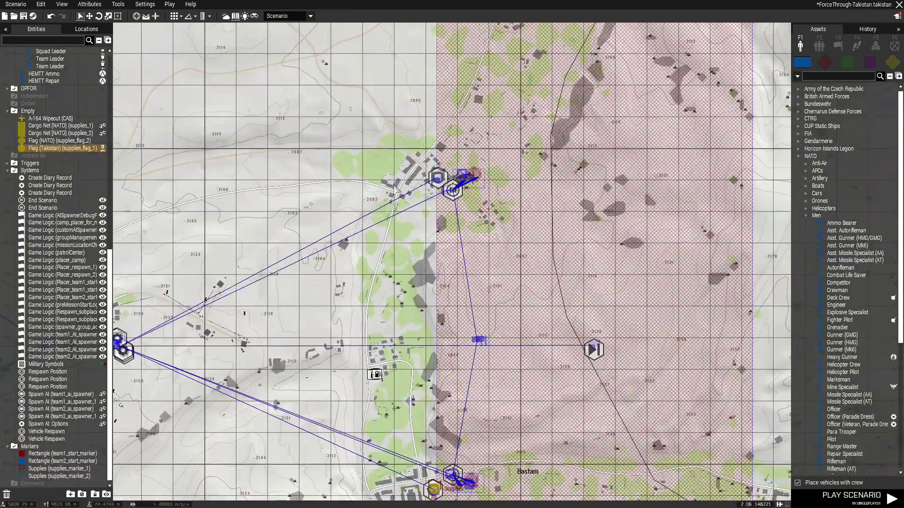
scroll(433, 189, up, 10)
key(m)
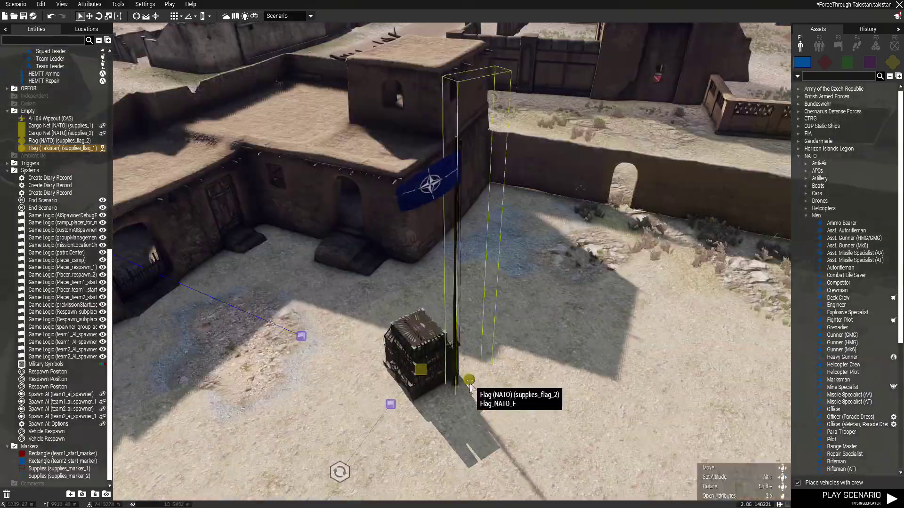
double_click(416, 373)
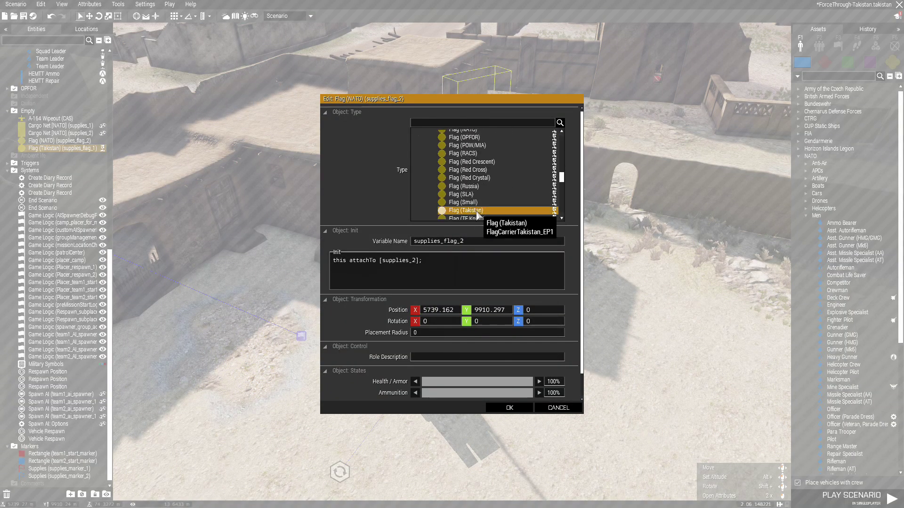
click(510, 408)
- Set the color of the Supplies marker supplies_marker_2 to OPFOR
key(m)
double_click(499, 207)
click(429, 220)
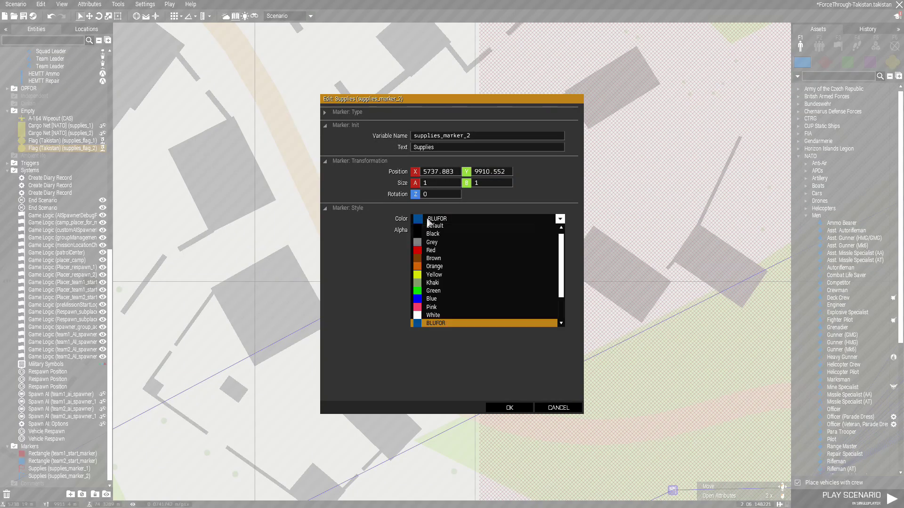
scroll(432, 247, down, 3)
click(448, 299)
click(514, 406)
- Edit the Push Through Gamemode diary record's description so the enemy starting position reads "blue on the map"
scroll(492, 339, down, 10)
right_drag(443, 419, 449, 197)
scroll(292, 203, up, 10)
double_click(352, 206)
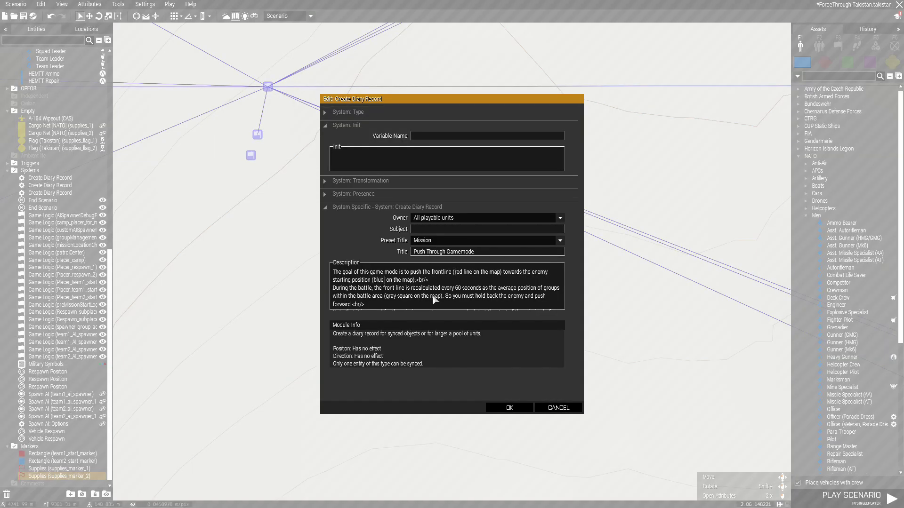
click(510, 408)
- Set the Armored Weighting of the team1 and team2 Spawn AI modules, including both "_1" spawners, to 2
scroll(405, 339, down, 8)
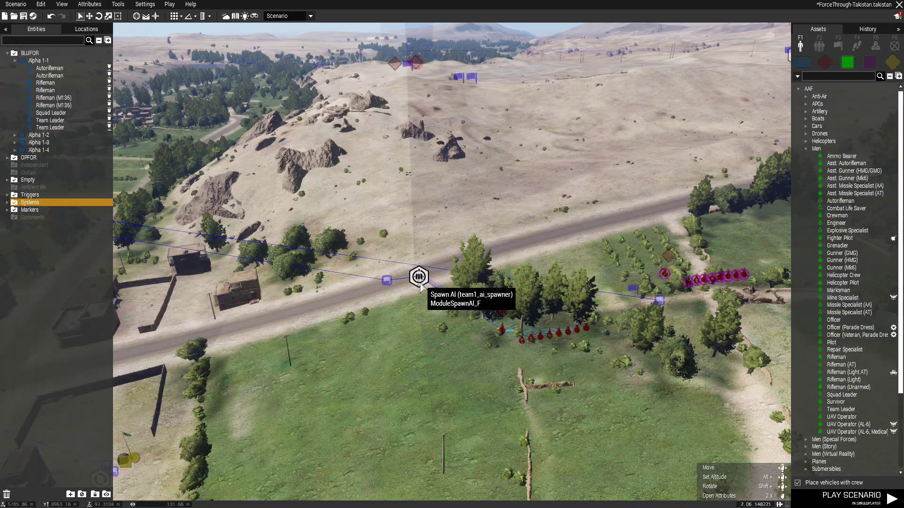
double_click(419, 277)
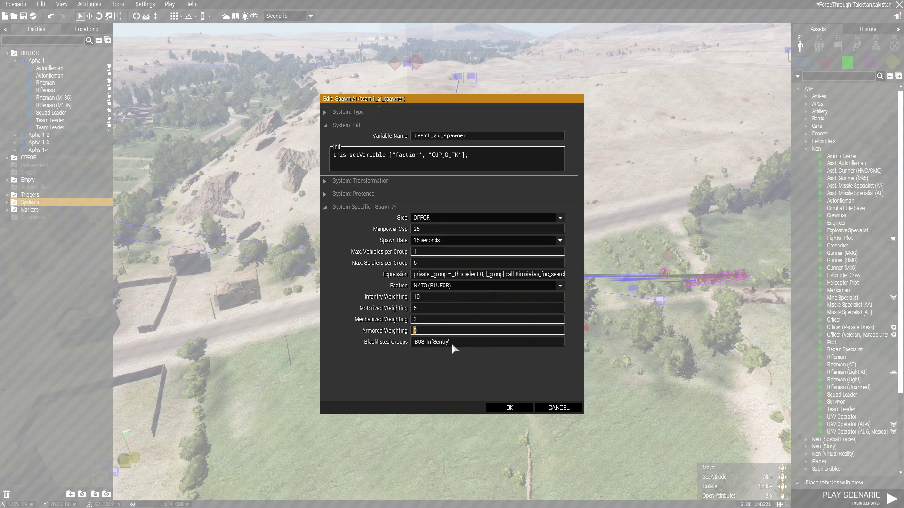
click(509, 407)
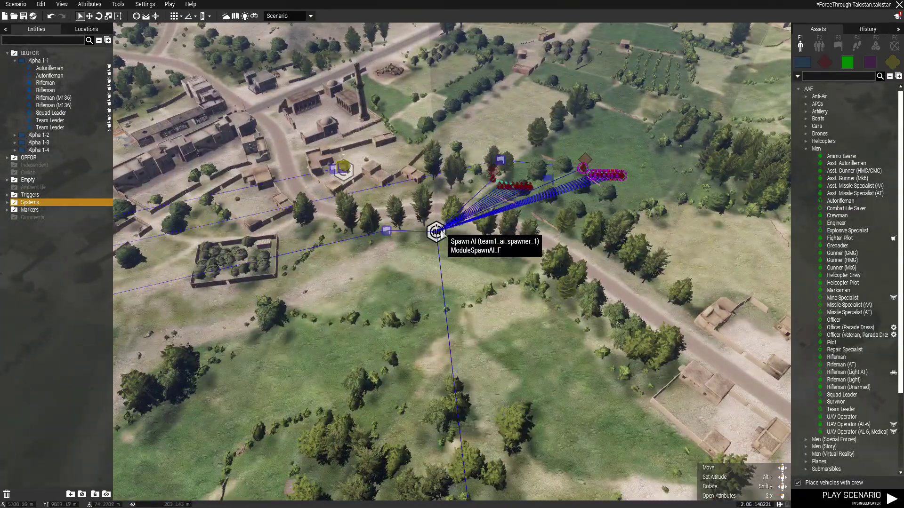
click(510, 408)
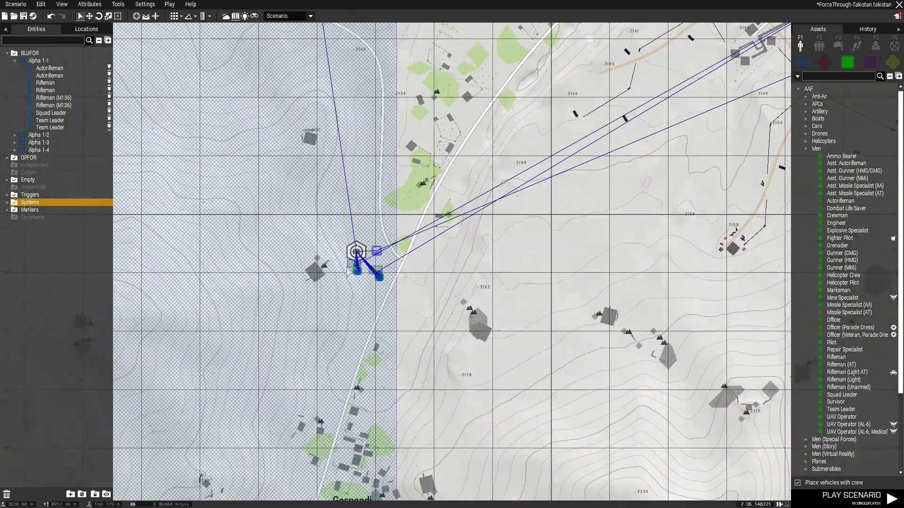
double_click(368, 241)
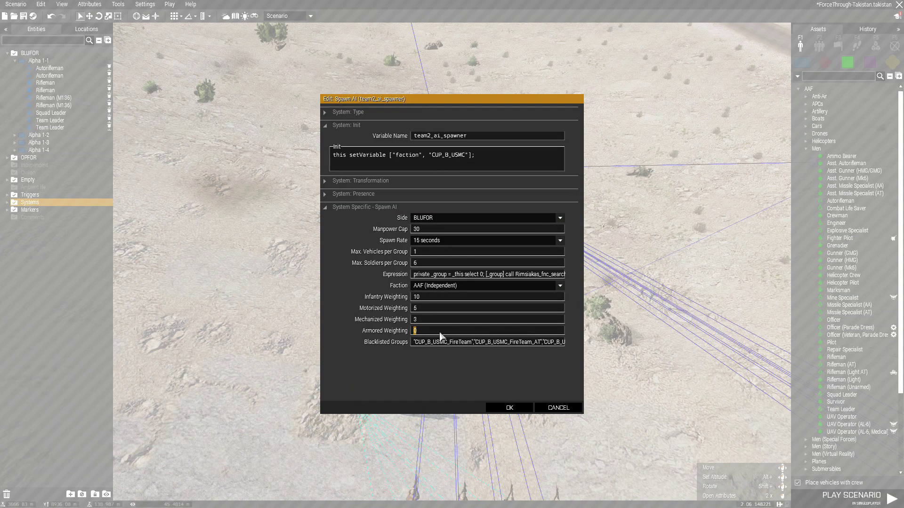
click(509, 407)
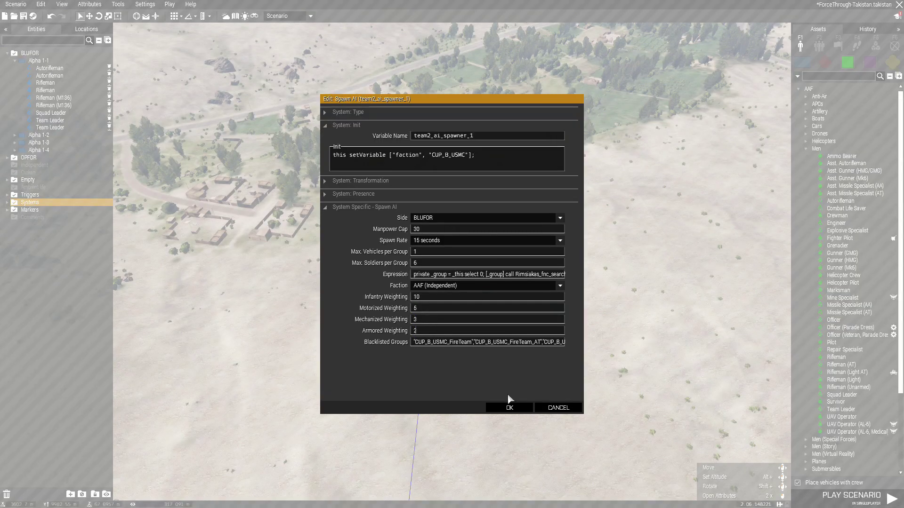
click(509, 401)
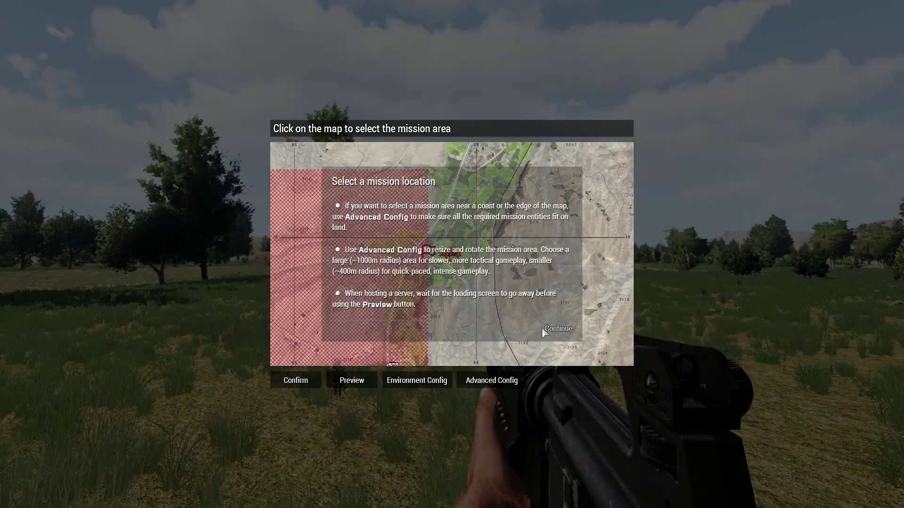
- Playtest the mission and inspect the fortified camp and its soldiers up close with the spectator camera
click(556, 329)
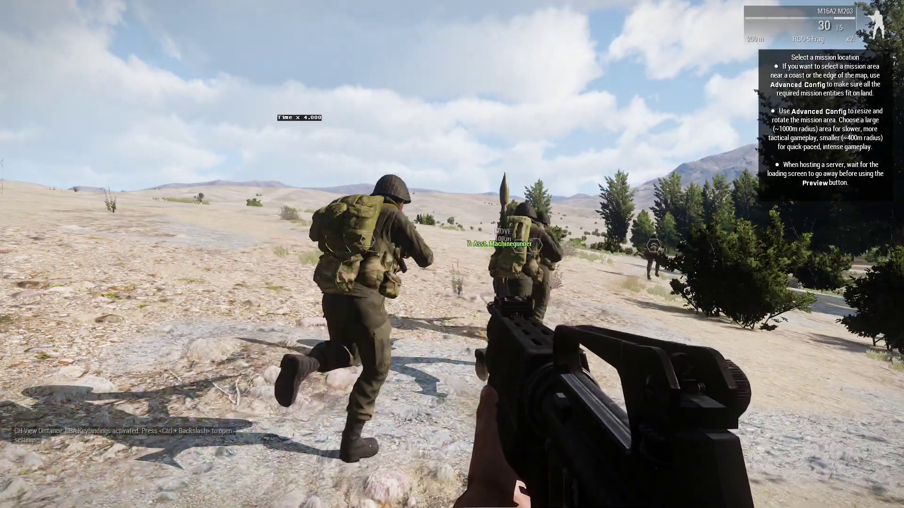
key(Escape)
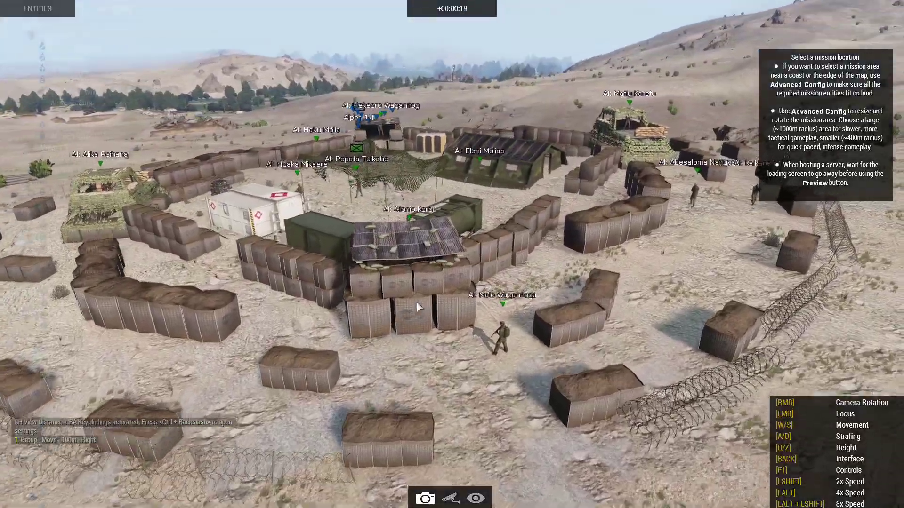
key(w)
key(d)
right_drag(417, 303, 340, 289)
key(w)
key(w)
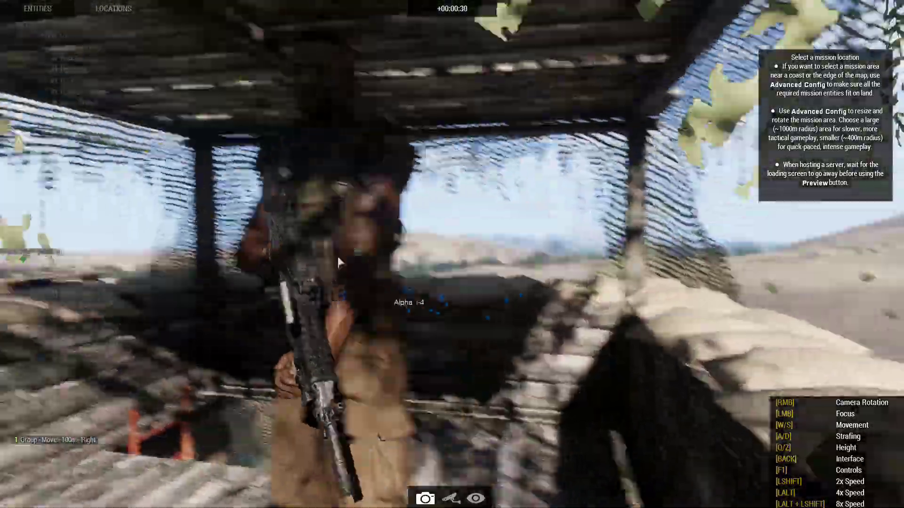
key(w)
right_drag(338, 258, 395, 297)
key(w)
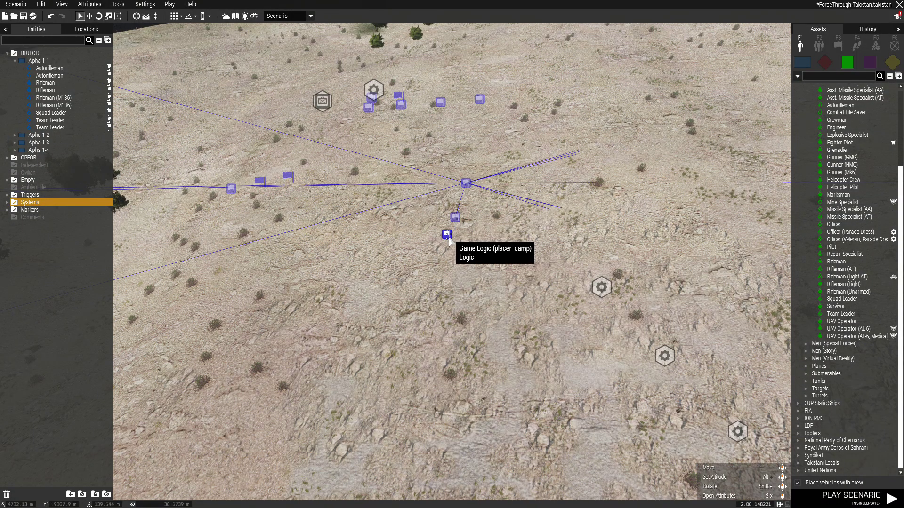
- Set the side in the "camps" variable of the placer_camp Game Logic's init to BLUFOR
double_click(448, 235)
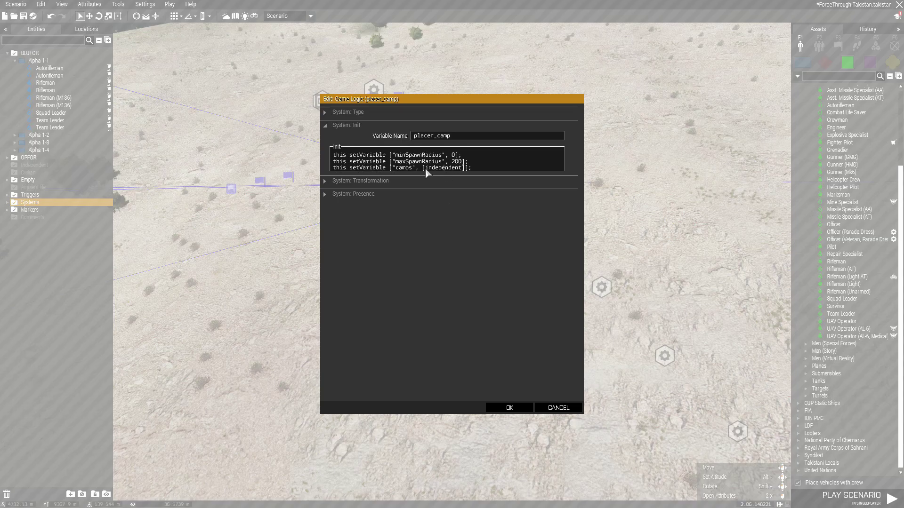
text(bl)
click(516, 407)
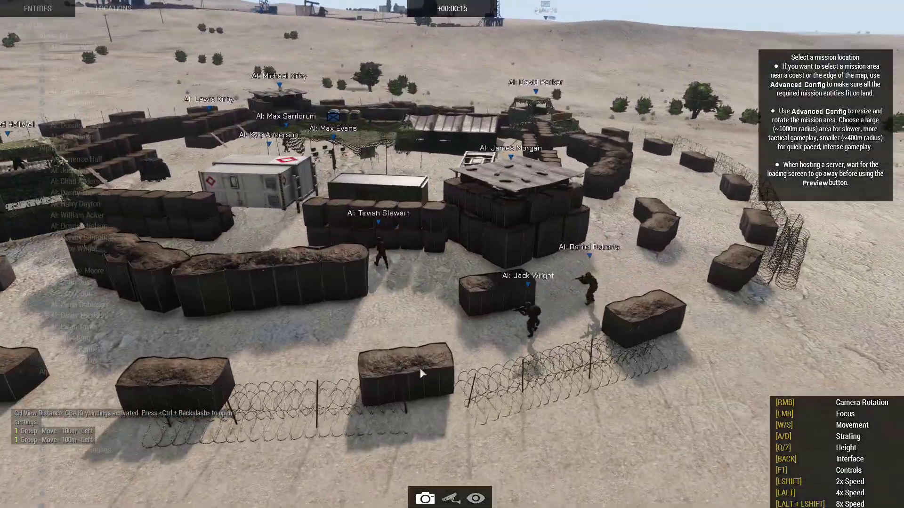
- Inspect the camp's layout and soldiers again with the spectator camera in a new playtest
right_drag(420, 368, 176, 336)
key(w)
right_drag(412, 326, 436, 312)
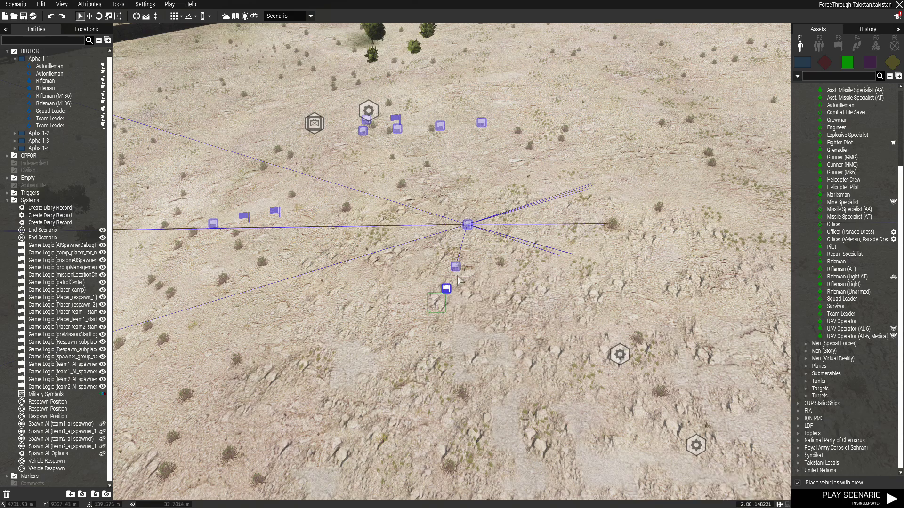
- Delete the two camp placer Game Logics, including placer_camp, below patrolCenter and save the scenario
drag(429, 260, 470, 290)
key(Delete)
key(ctrl+s)
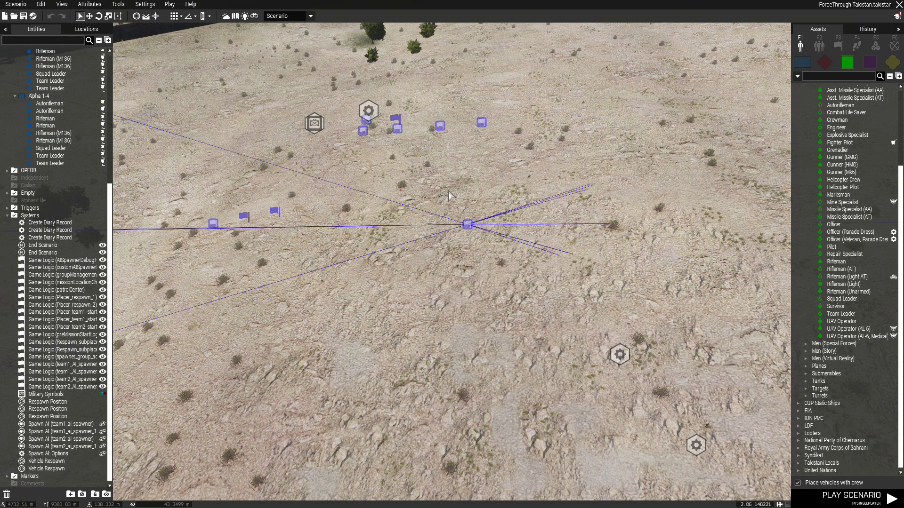
- Change the _unitsPerSpawner value in the init code of the customAISpawnerModuleControl Game Logic
double_click(363, 131)
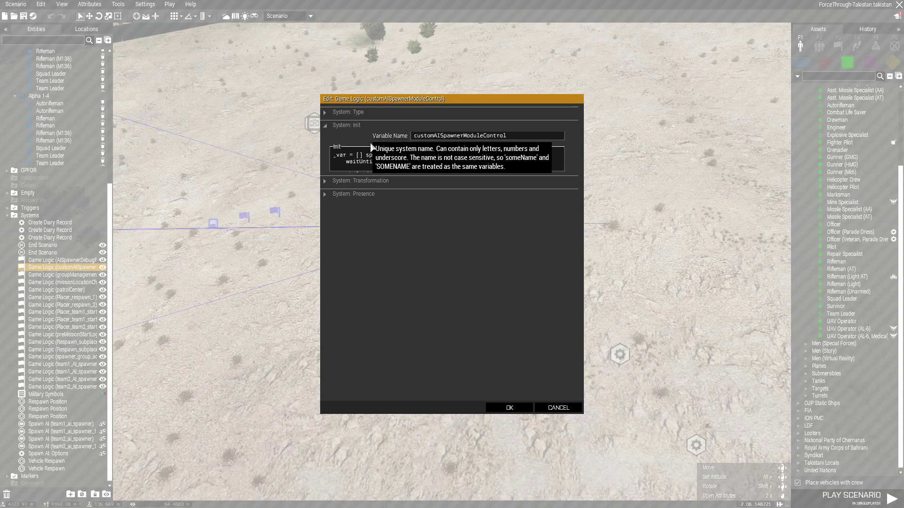
scroll(387, 164, down, 3)
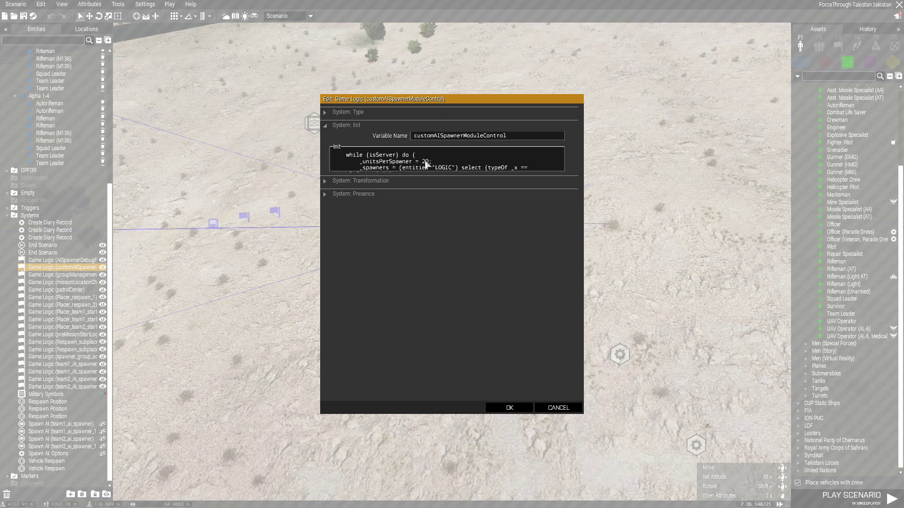
click(426, 163)
key(BackSpace)
text(4)
click(508, 407)
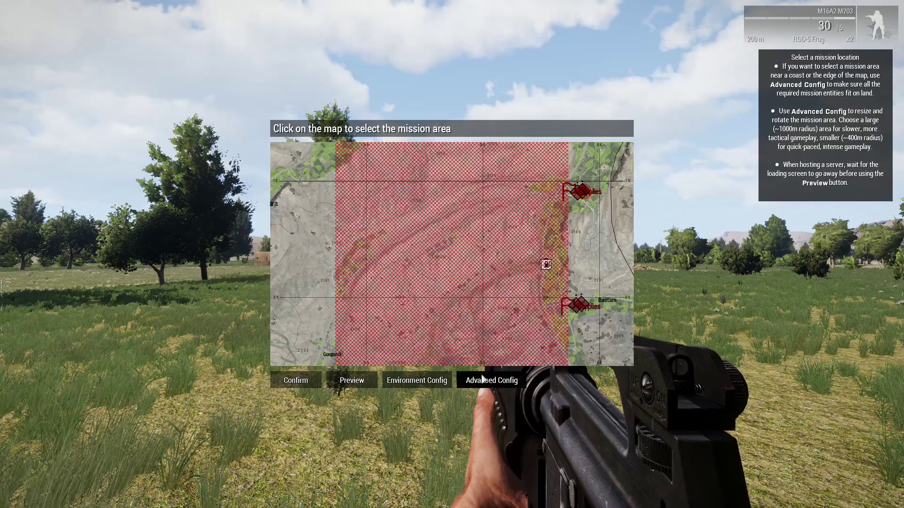
- Check Advanced Config in the playtest and examine the patrolRadius and intelGridSize variables in the patrolCenter Game Logic's init
click(483, 379)
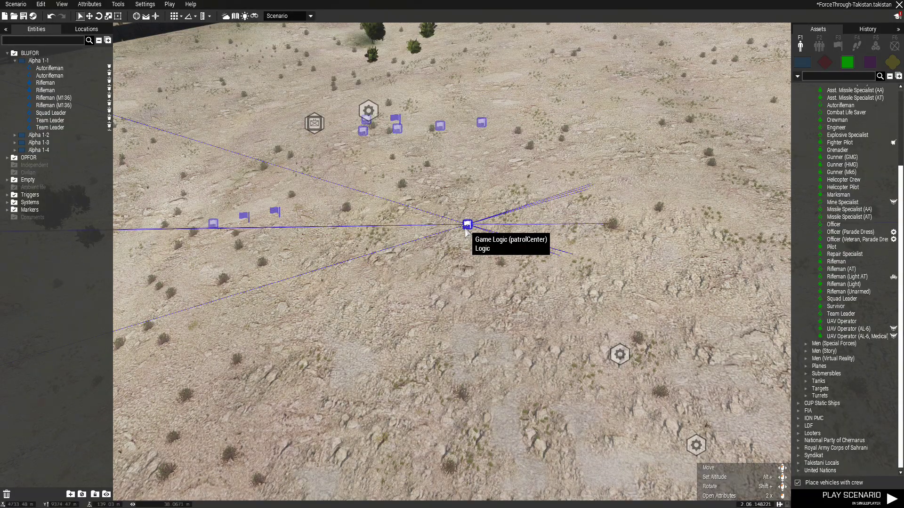
double_click(467, 224)
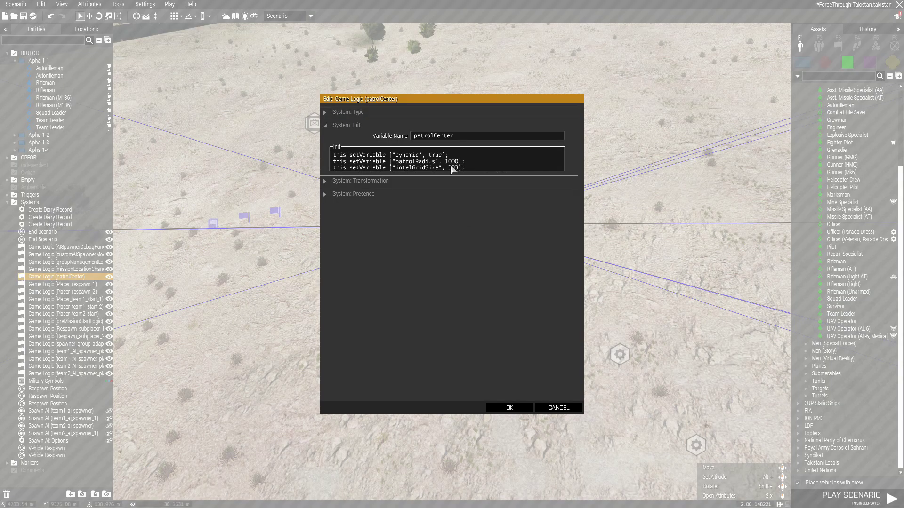
key(Down)
key(Down)
key(Up)
key(Up)
key(Up)
key(Up)
key(Up)
click(510, 408)
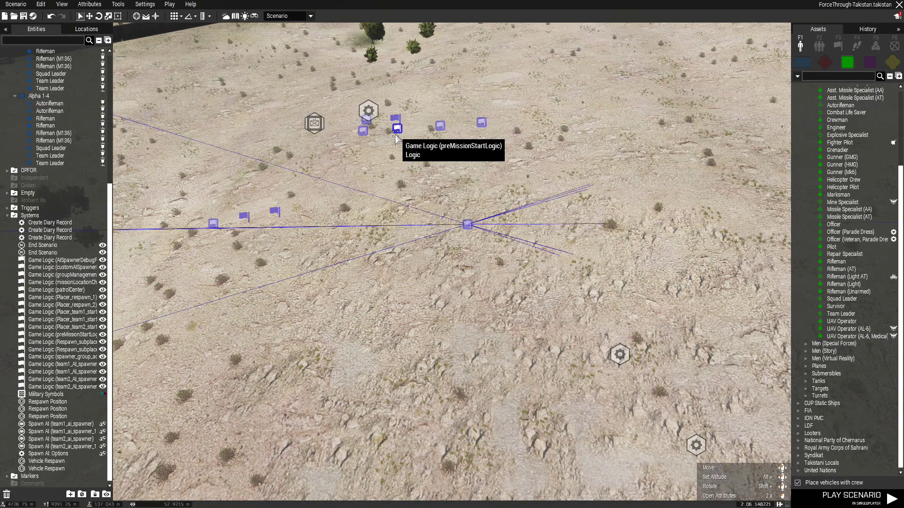
- Set the Rimsiakas_fnc_scaleObjectPlacement argument to -0.4 in preMissionStartLogic's init and playtest the scenario to check its Advanced Config
double_click(397, 129)
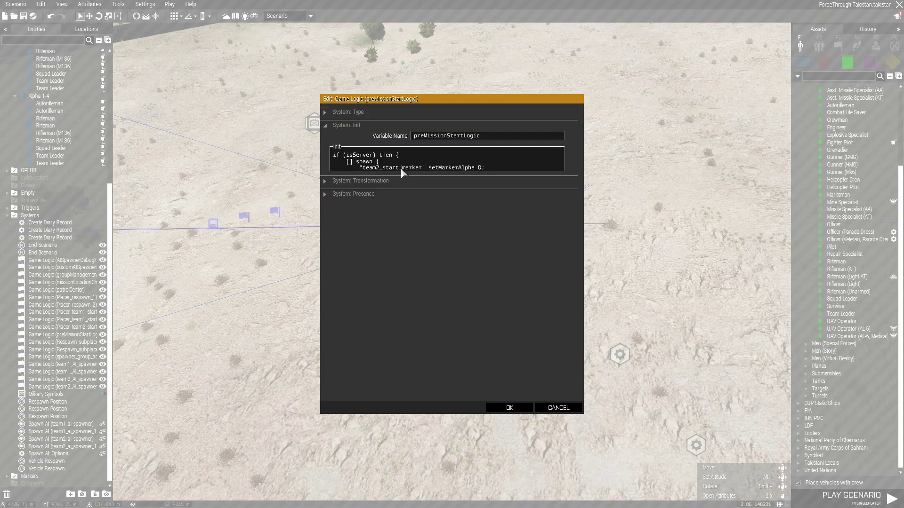
scroll(400, 168, down, 1)
scroll(400, 168, up, 1)
scroll(401, 168, down, 2)
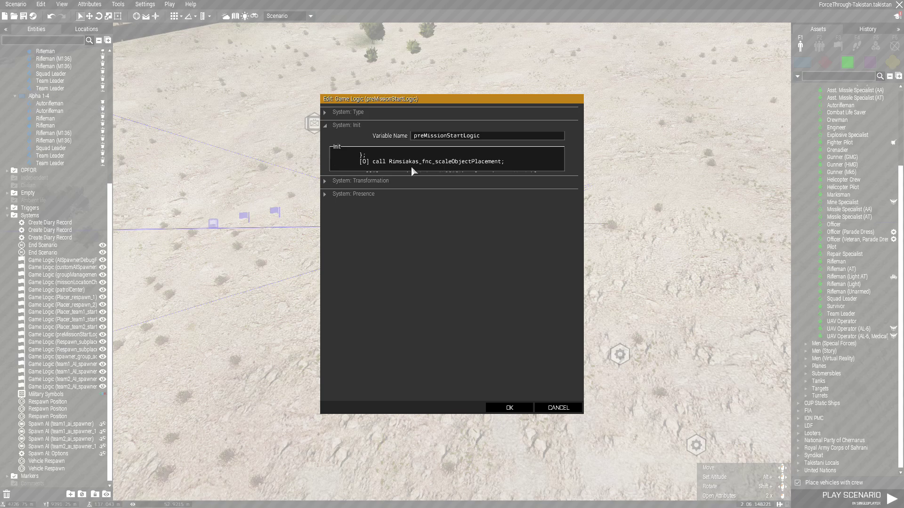
key(BackSpace)
text(-0.4)
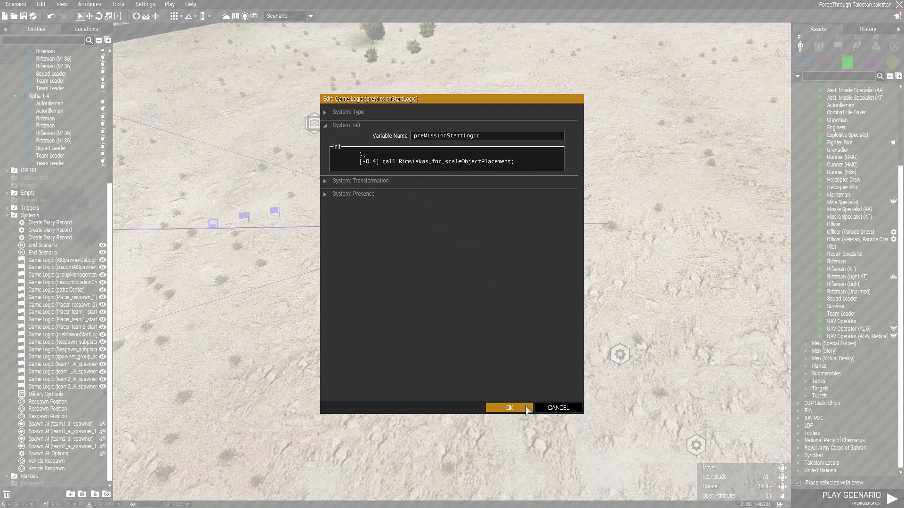
click(526, 409)
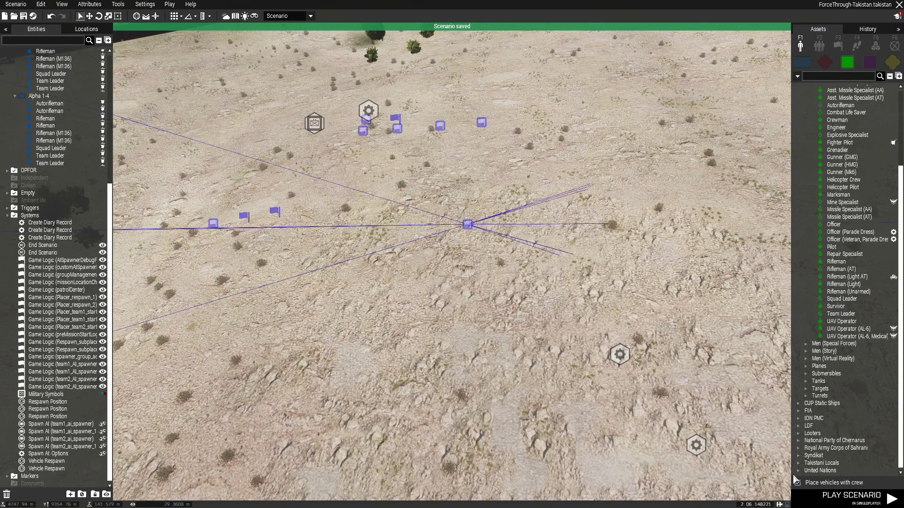
click(851, 496)
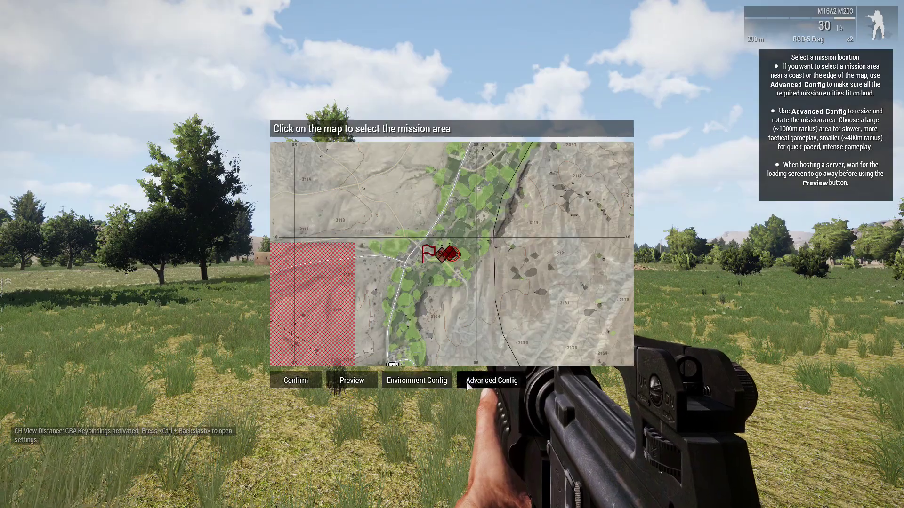
click(512, 376)
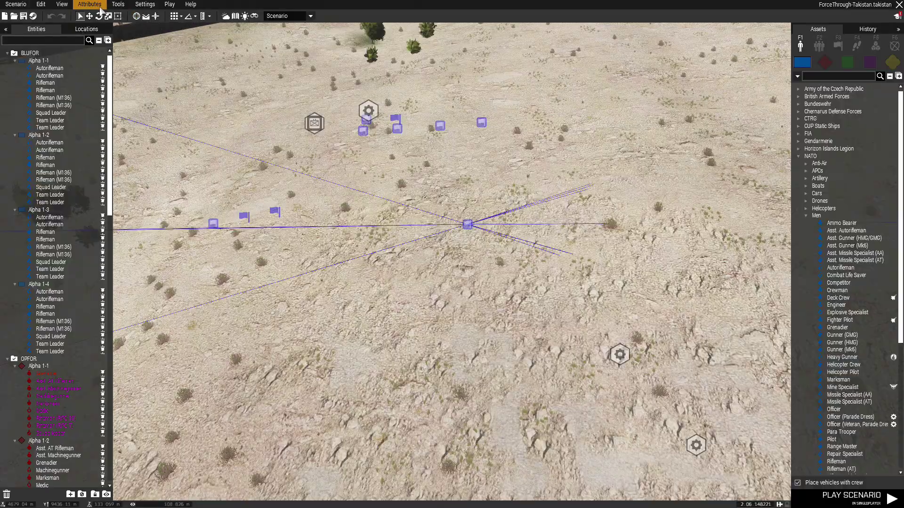
- Open the scenario's Multiplayer attributes, and delete the multiplayer options and the Header class from Description.ext in the ForceThrough-Takistan.takistan folder
click(89, 4)
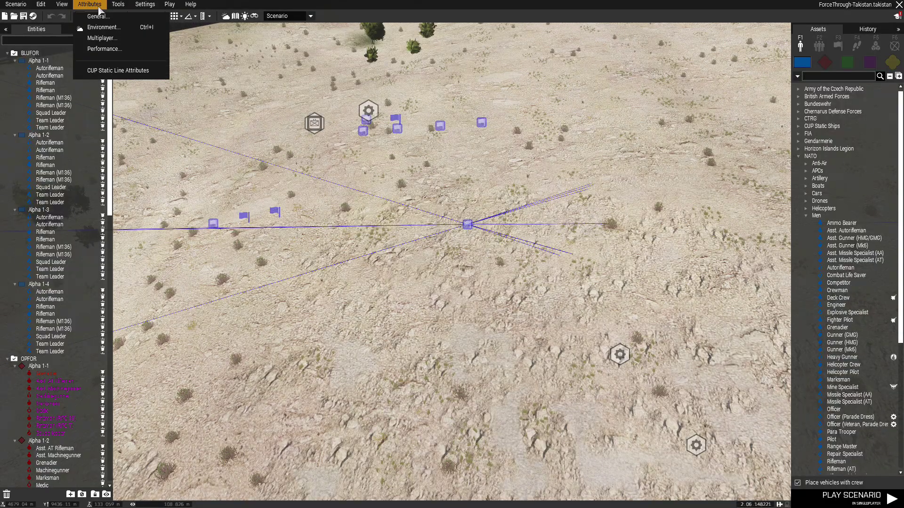
click(101, 40)
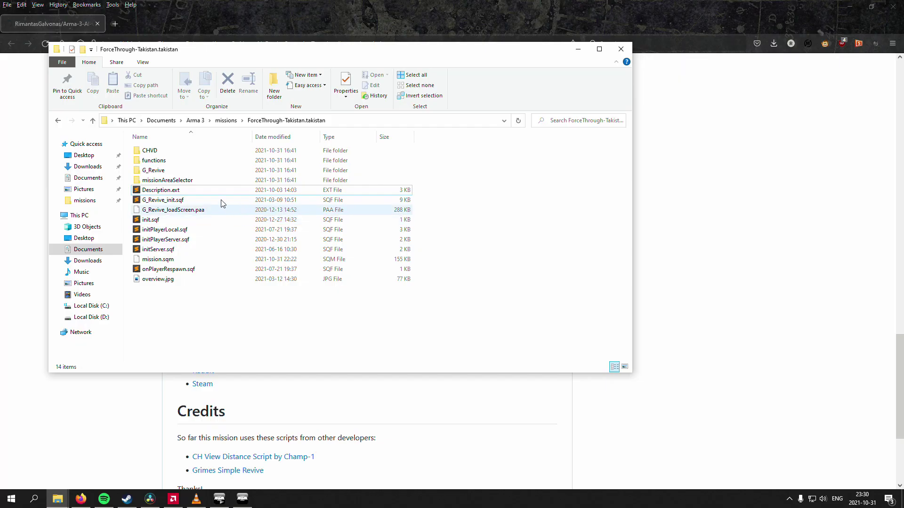
click(172, 190)
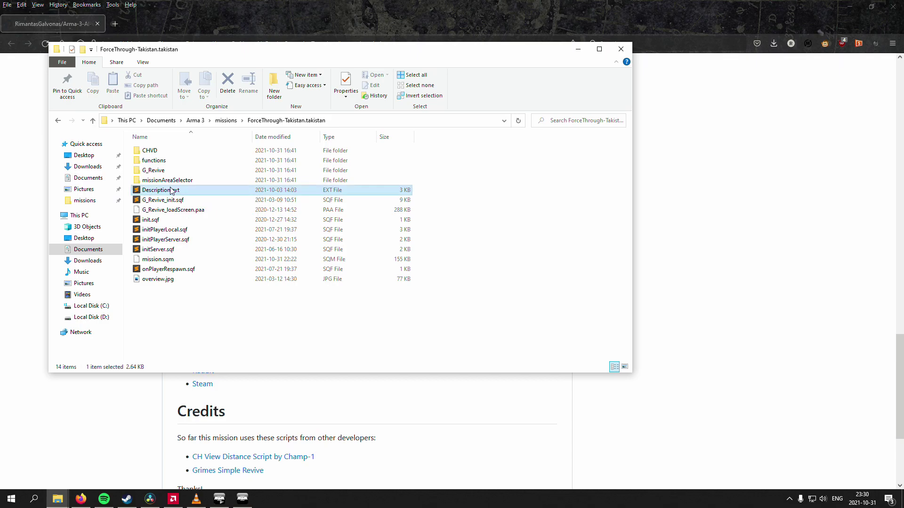
double_click(172, 191)
drag(36, 231, 6, 90)
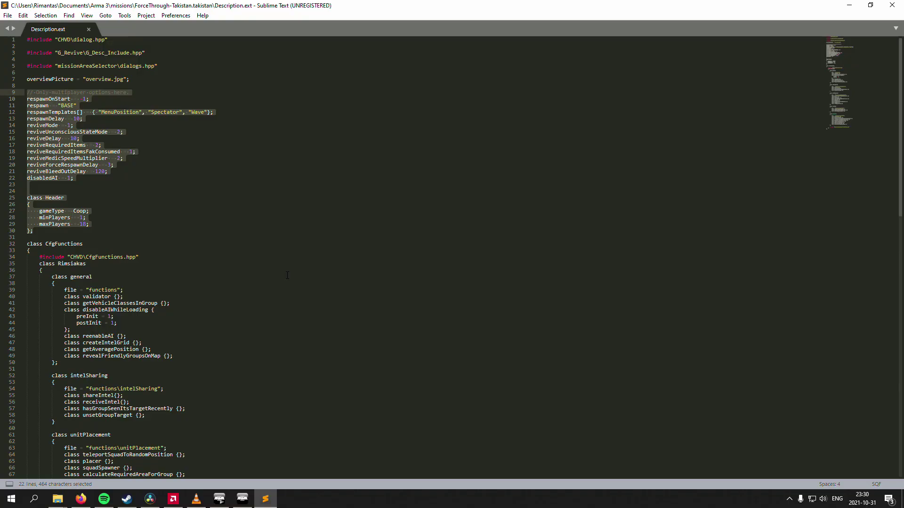
key(Delete)
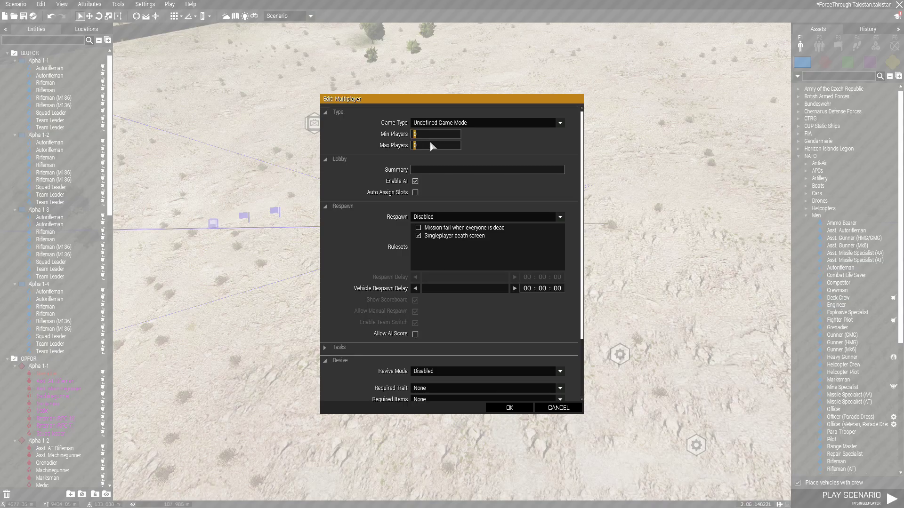
- Open the Game Type choices in the scenario's Multiplayer attributes
click(446, 123)
scroll(449, 133, up, 3)
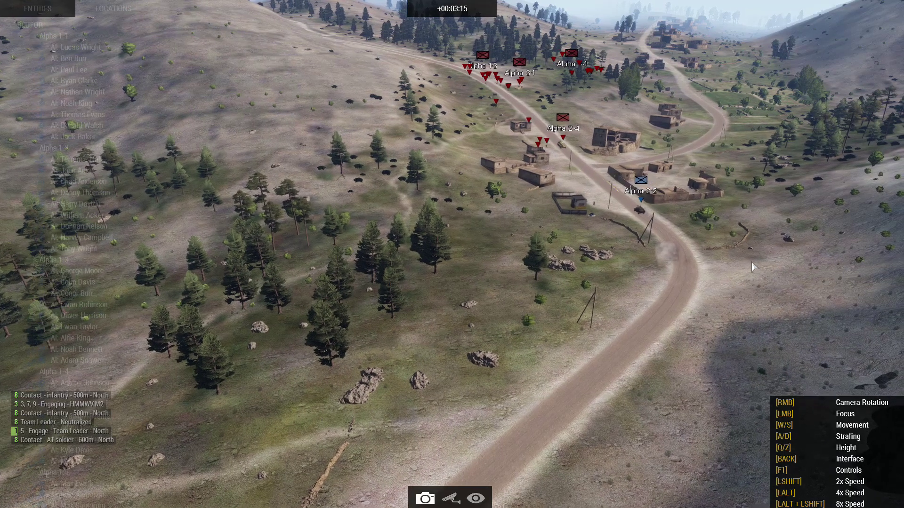
- Watch the BLUFOR and OPFOR groups along the valley road with the spectator camera in the running mission
key(w)
key(d)
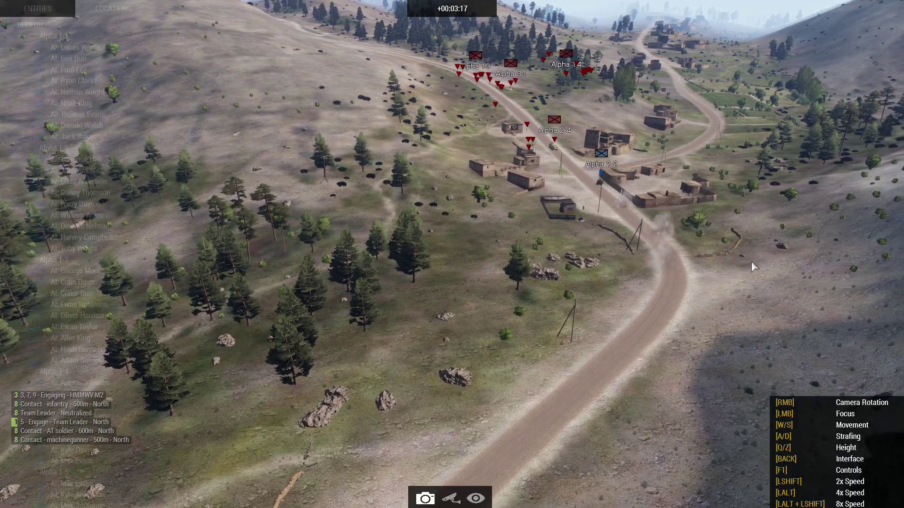
key(w)
key(d)
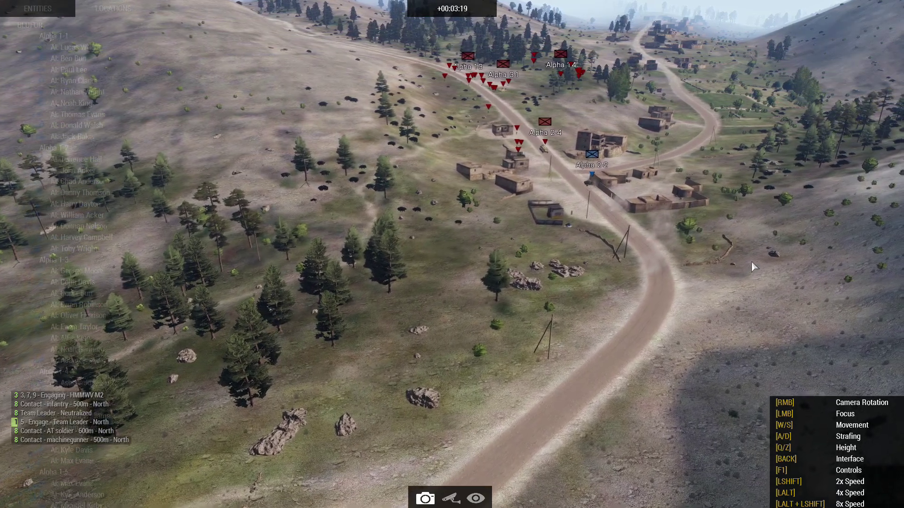
key(d)
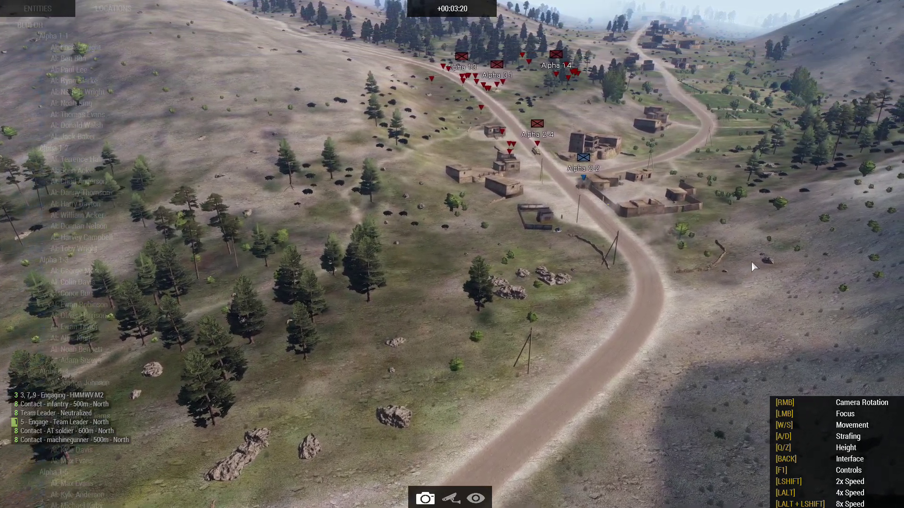